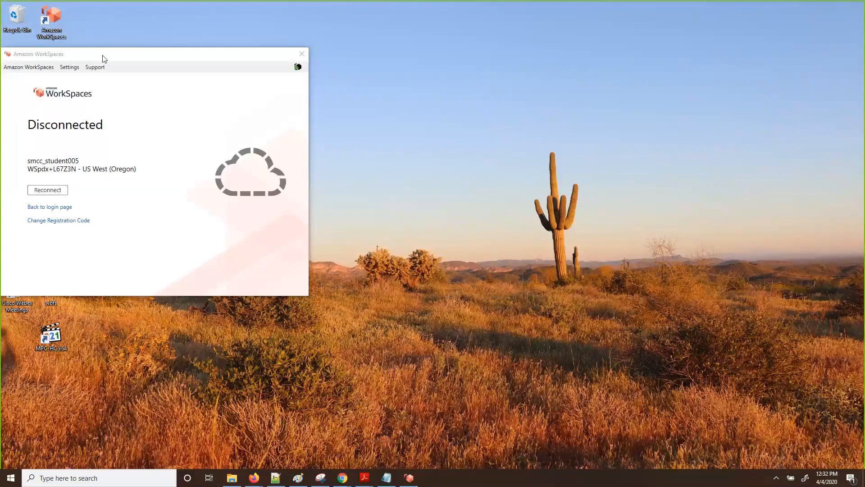
Nudge the WorkSpaces client window to the right and reconnect the remote session
left_click(79, 58)
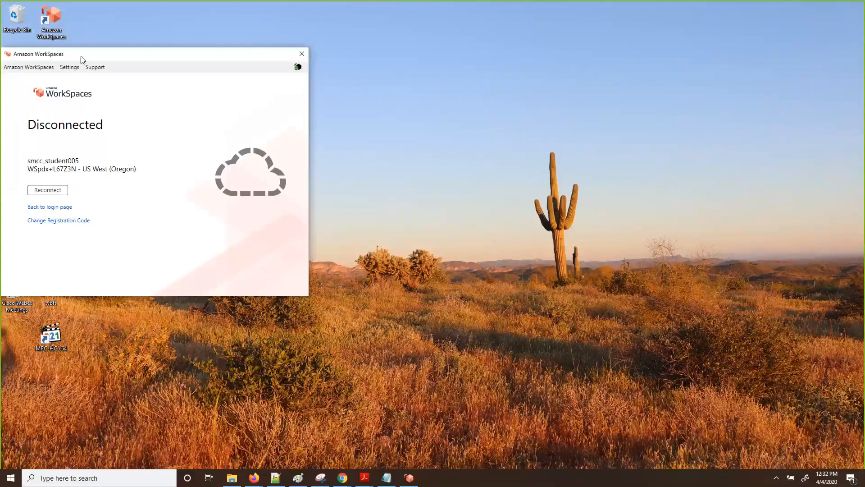
left_click_drag(78, 58, 82, 59)
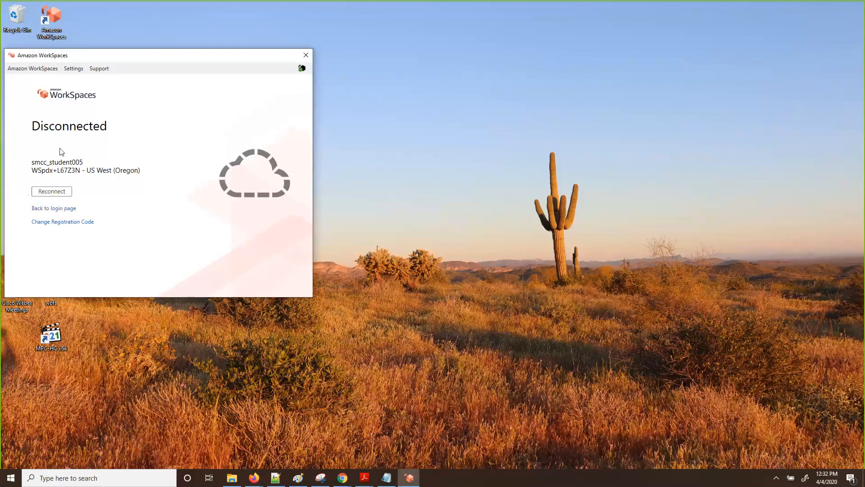
left_click(58, 194)
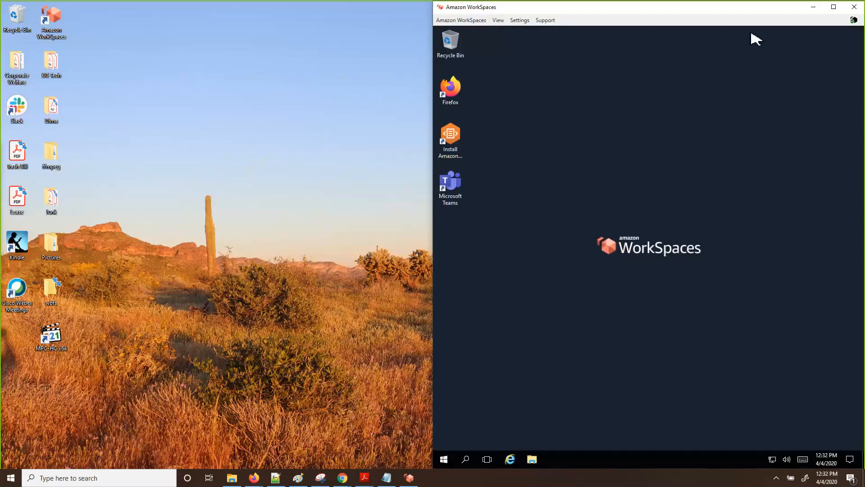
Maximize the remote desktop to full screen and browse the Start app list
left_click(834, 7)
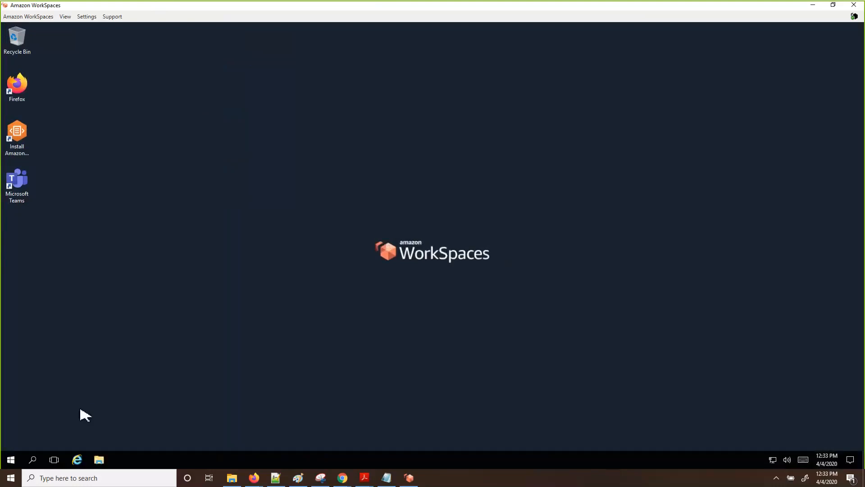
left_click(12, 464)
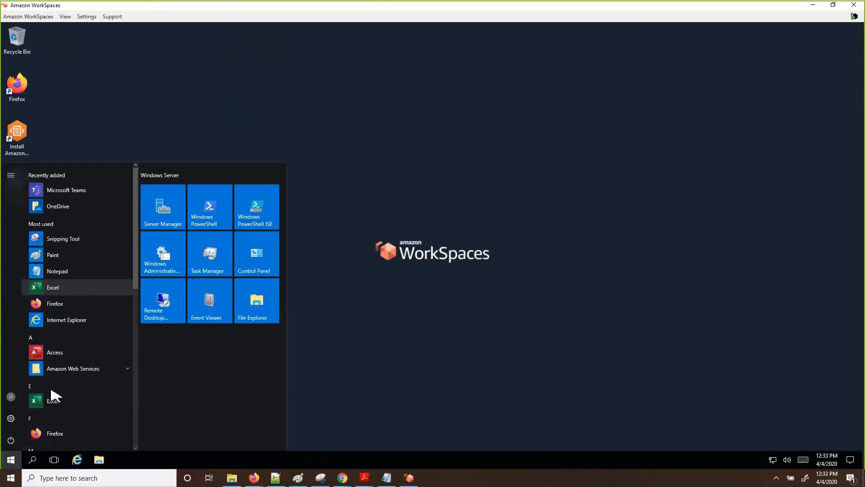
scroll(54, 407, "down", 10)
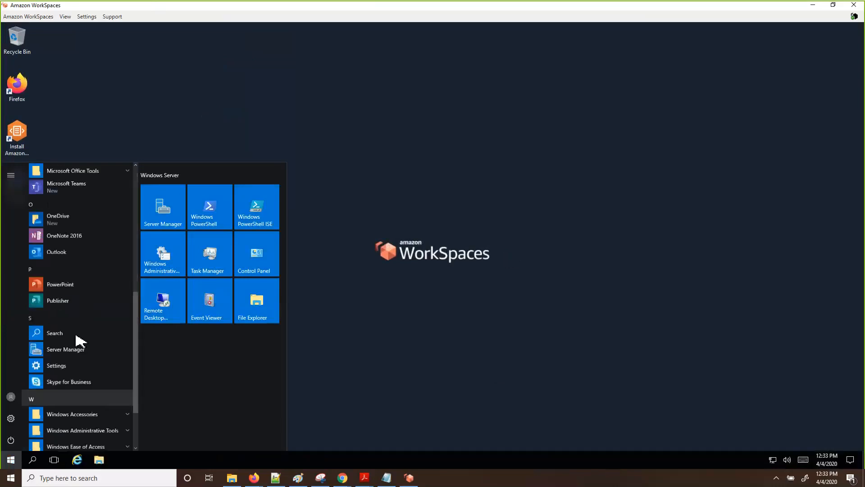
scroll(78, 288, "up", 5)
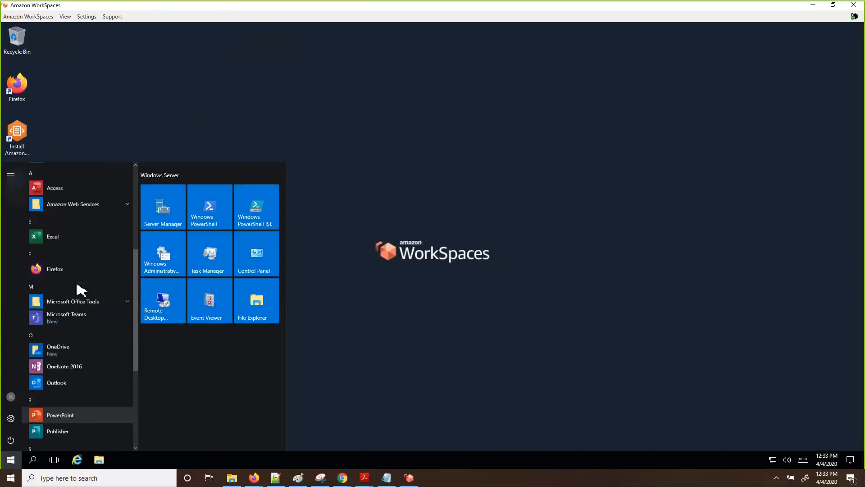
scroll(79, 288, "up", 1)
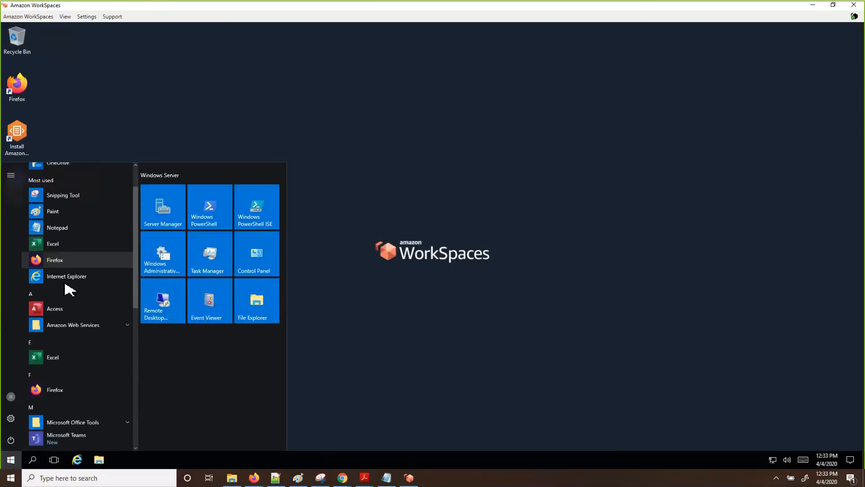
left_click(367, 304)
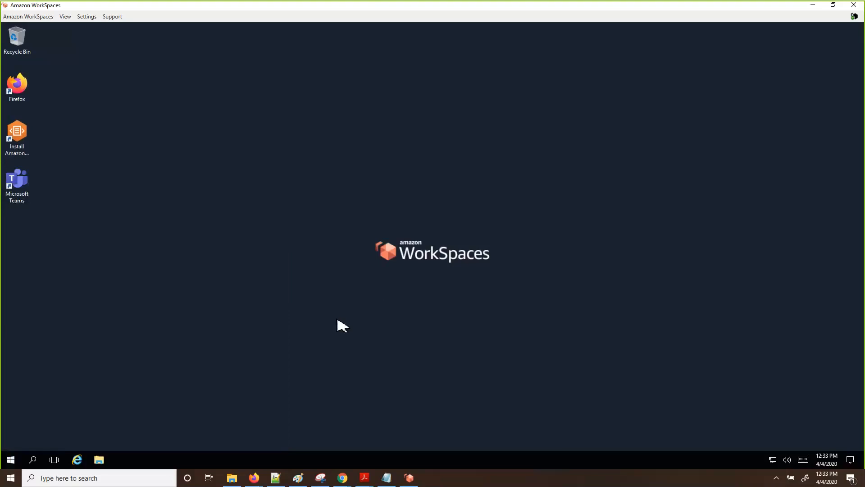
Search Start for Access, pin it to the taskbar, and launch it
key("super")
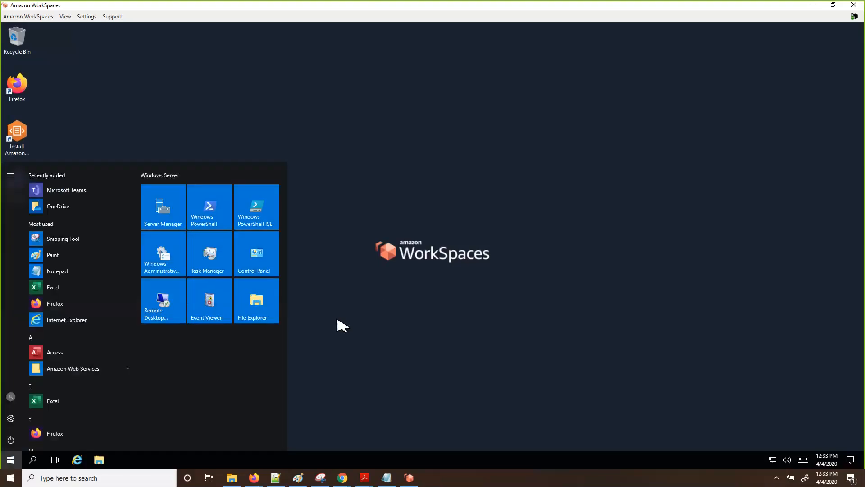
type("acce")
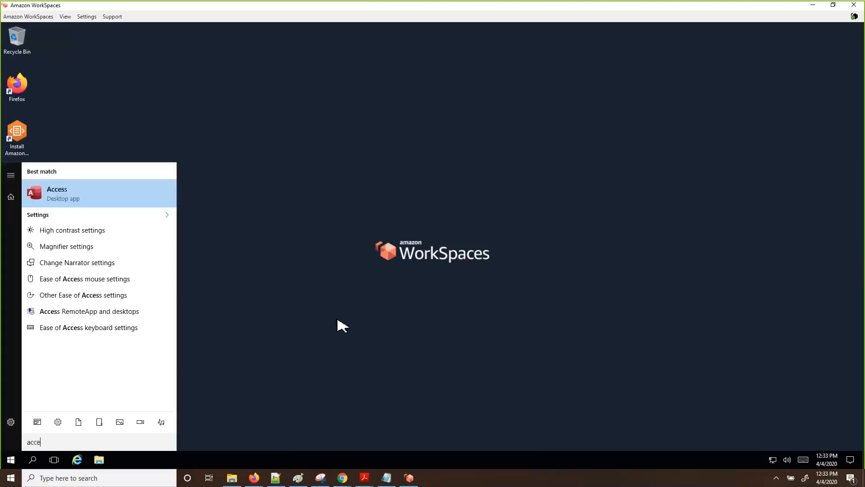
type("ss")
right_click(58, 196)
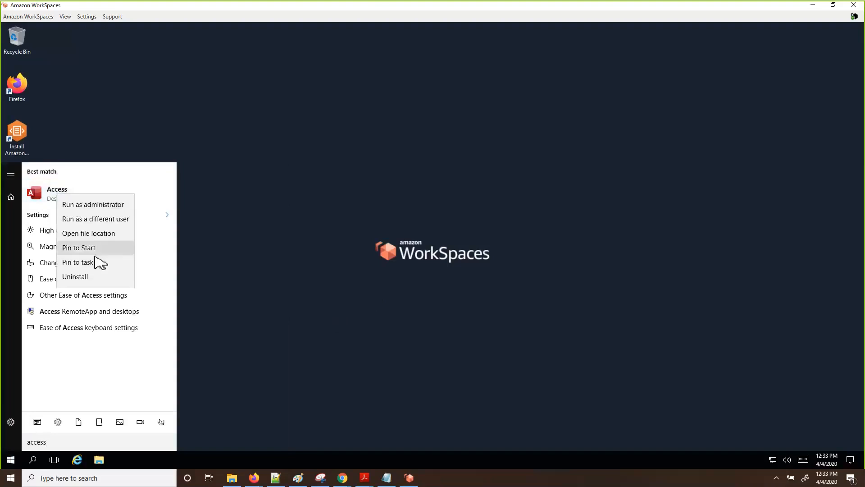
left_click(83, 262)
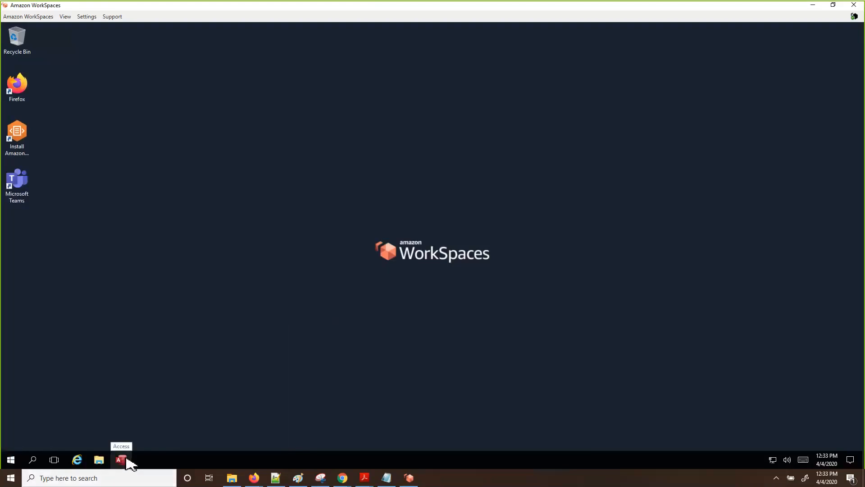
left_click(125, 459)
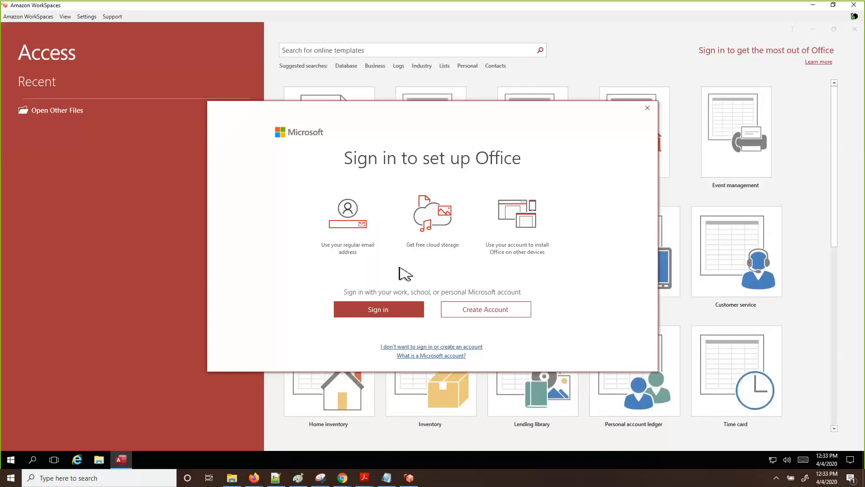
Sign in to Office with the school account e-mail and password
left_click(393, 314)
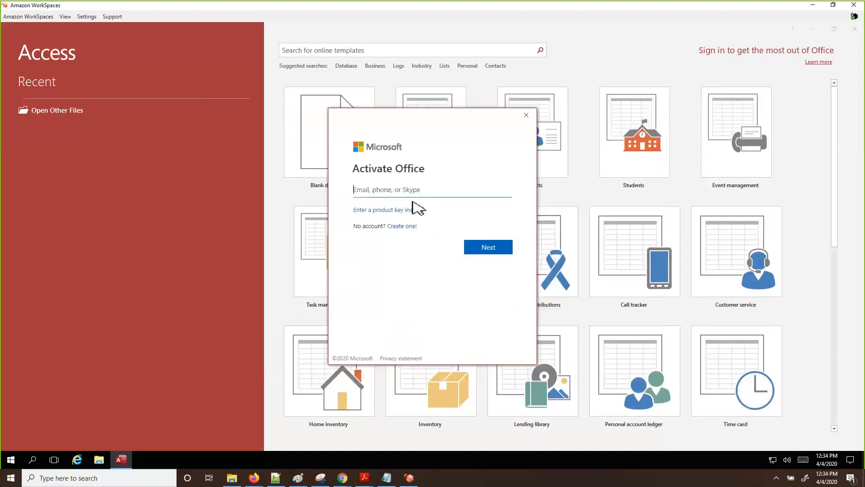
key("Return")
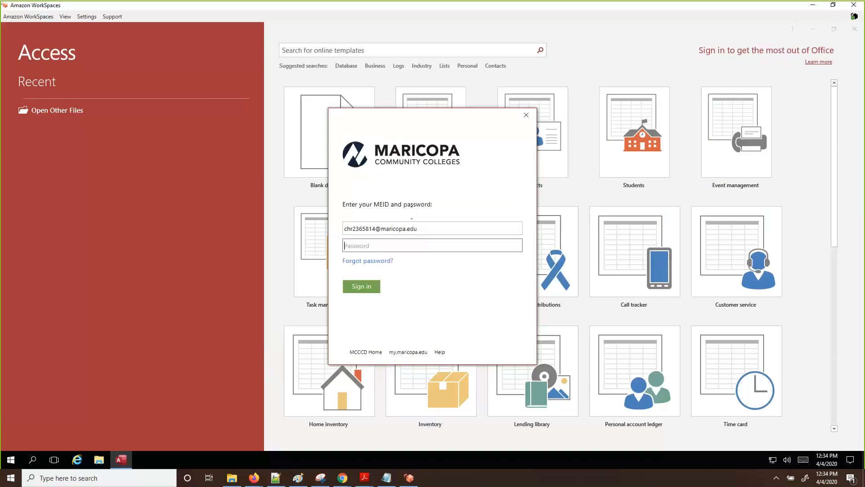
type("*************")
key("Return")
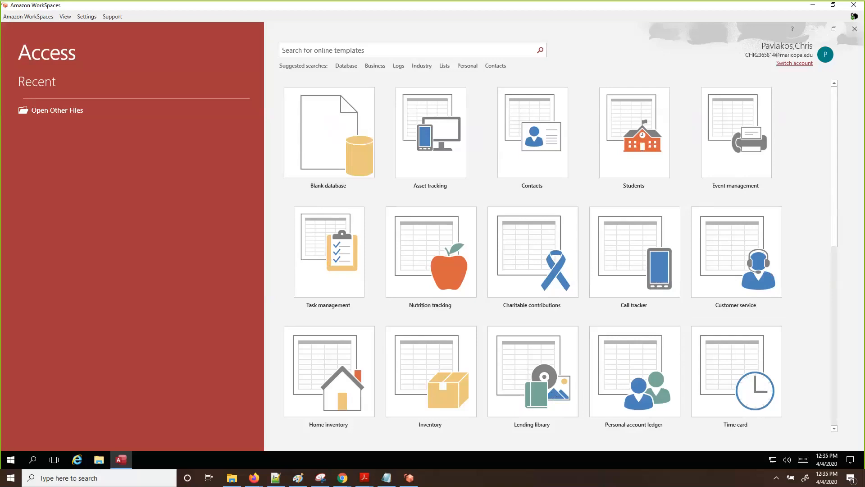
Switch focus out of the remote session and choose the Blank database tile
key("alt+Tab")
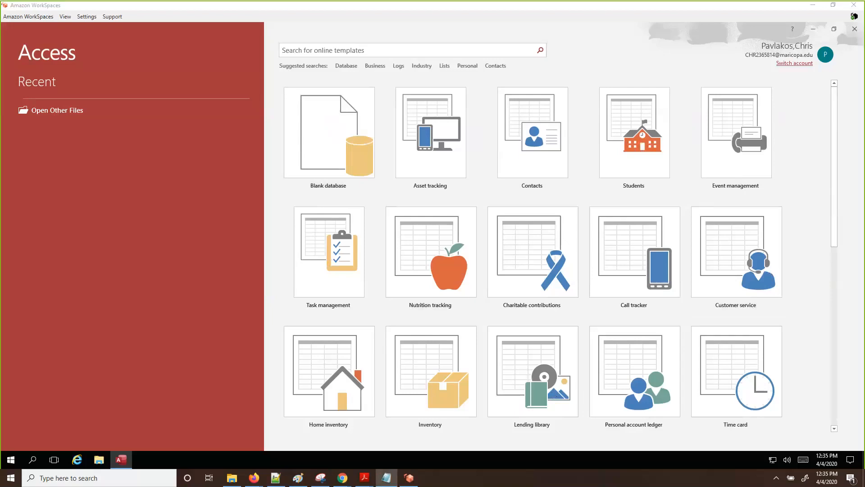
left_click(333, 120)
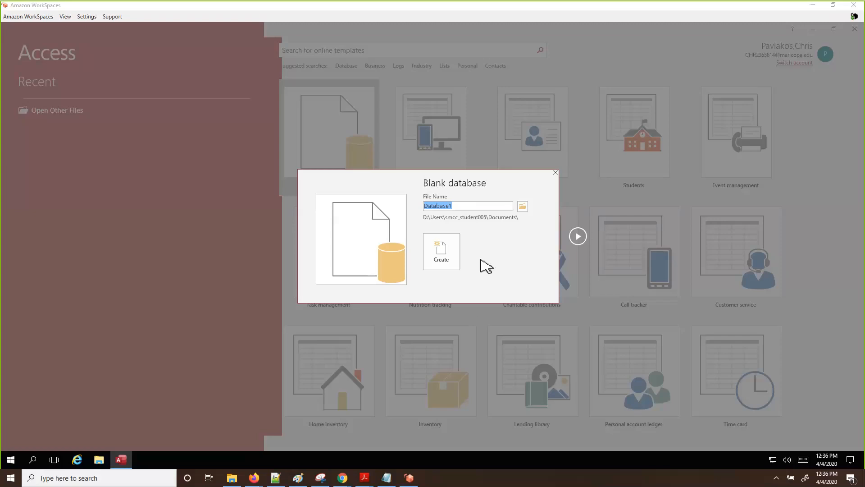
Name the blank database 'Player Ratings' in Documents and create it
left_click(470, 208)
key("BackSpace")
key("BackSpace")
key("BackSpace")
key("BackSpace")
key("BackSpace")
key("BackSpace")
key("BackSpace")
key("BackSpace")
key("BackSpace")
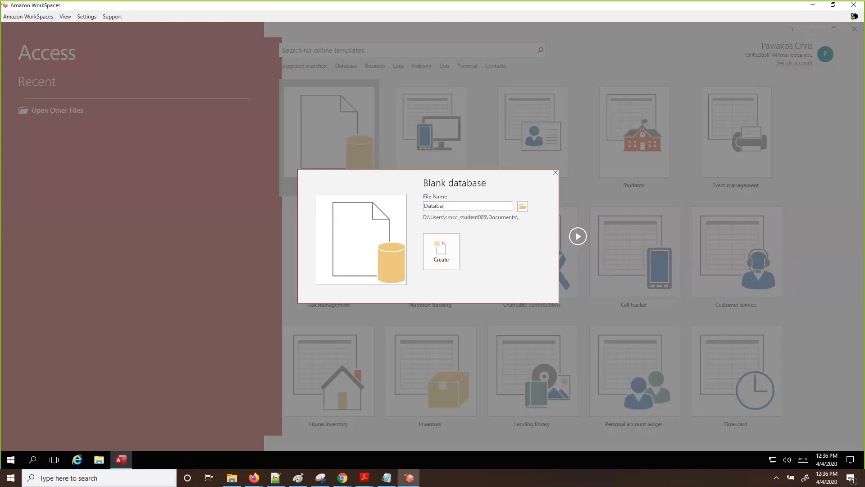
type("Player Ratings")
left_click(523, 207)
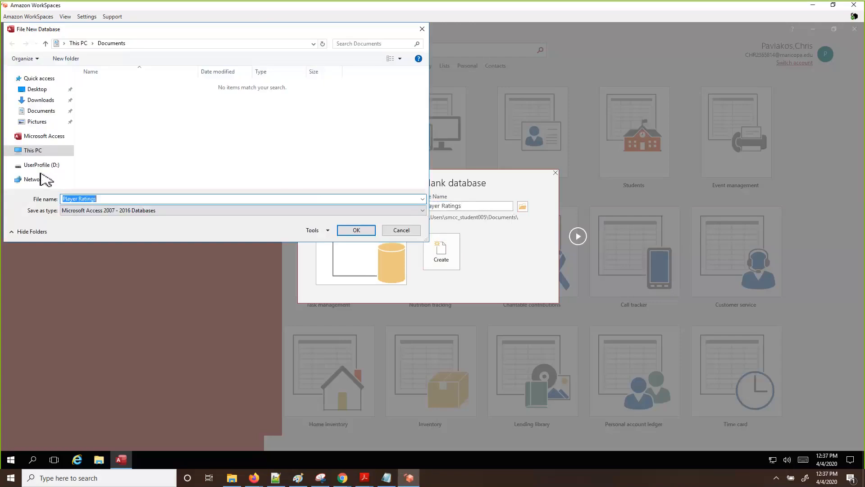
left_click(397, 230)
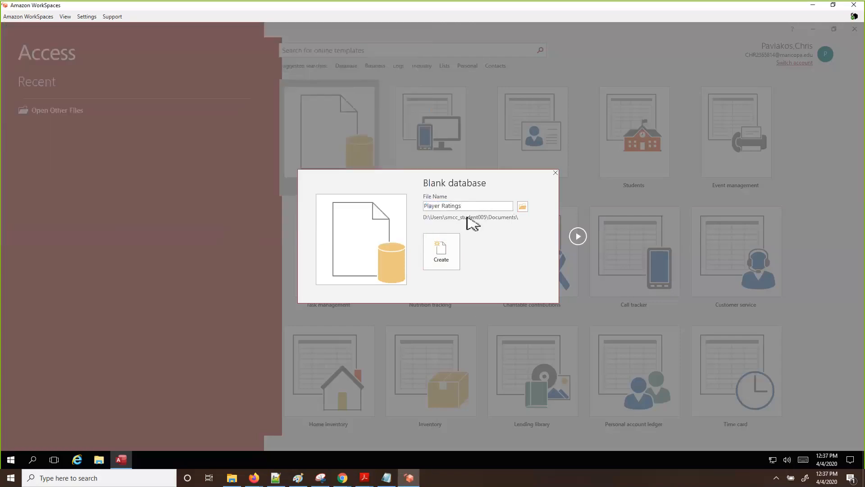
left_click(446, 260)
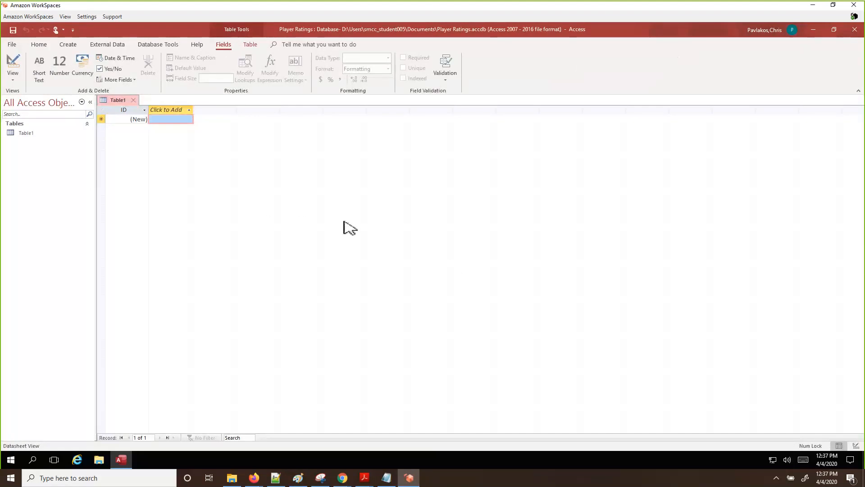
Save Table1 from its tab menu, entering PlayerInfo as the table name
right_click(118, 100)
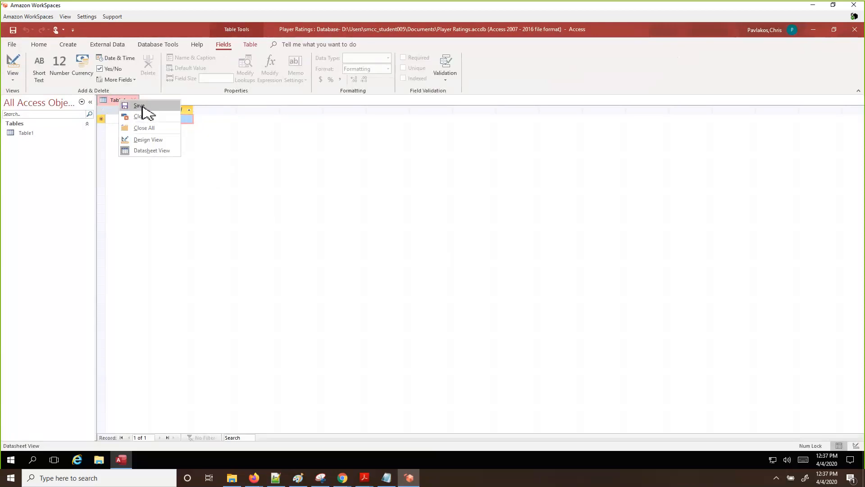
left_click(139, 107)
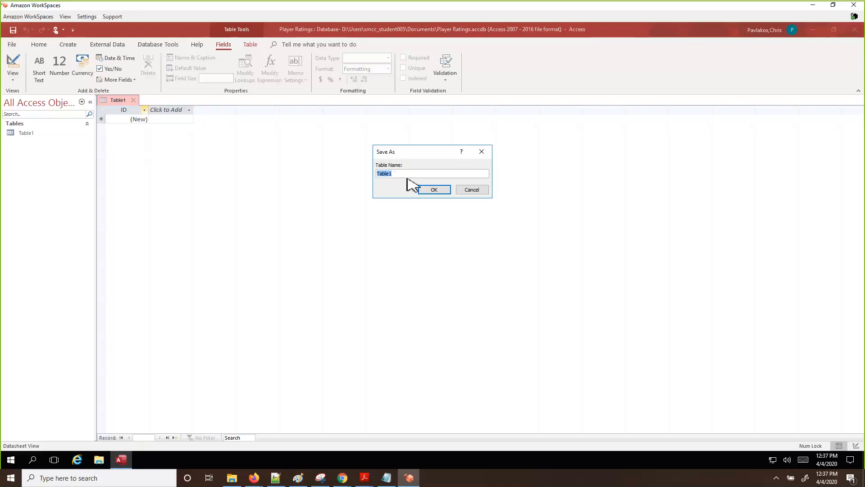
type("PlayerInfo")
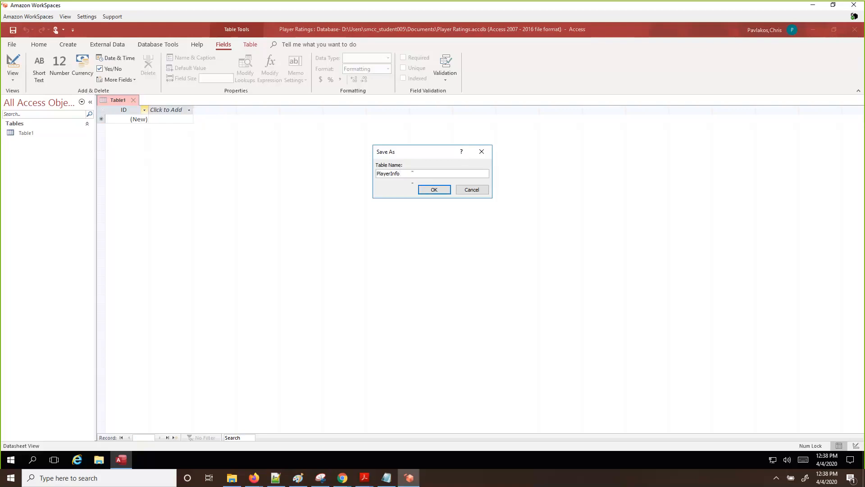
Confirm PlayerInfo as the name in the Save As dialog
left_click(440, 189)
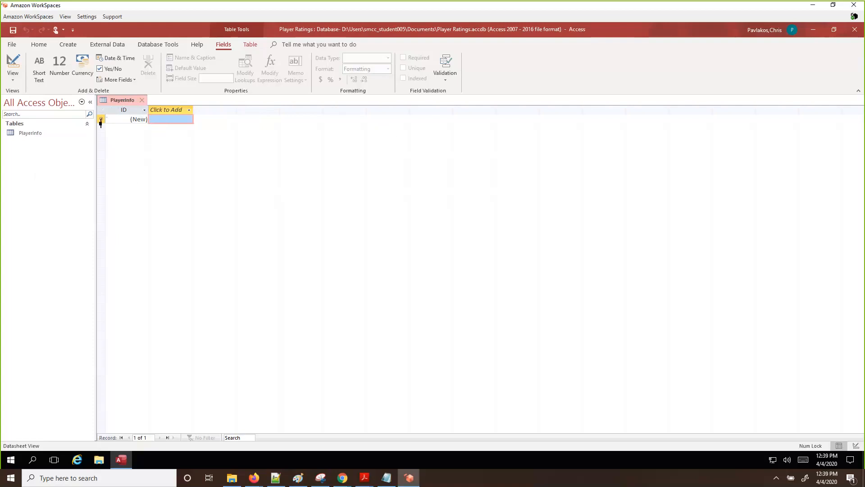
Rename the PlayerInfo table's ID column to PlayerID
left_click(122, 111)
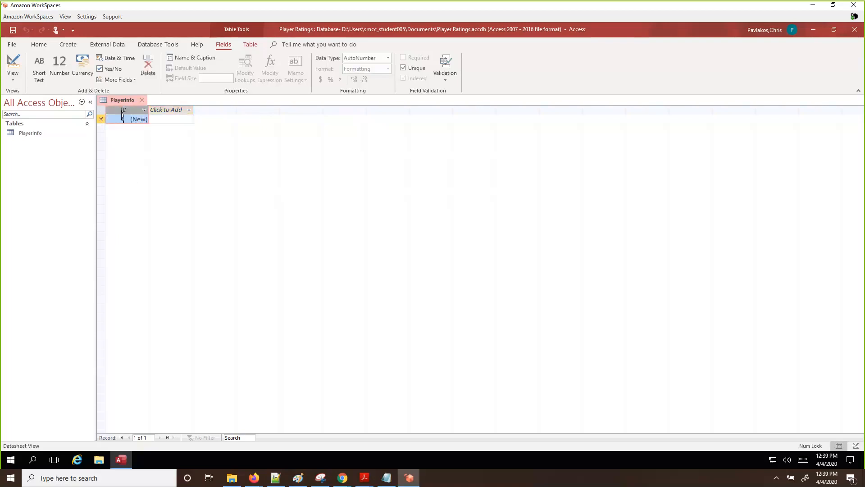
double_click(122, 112)
right_click(118, 112)
double_click(121, 110)
type("PlayerID")
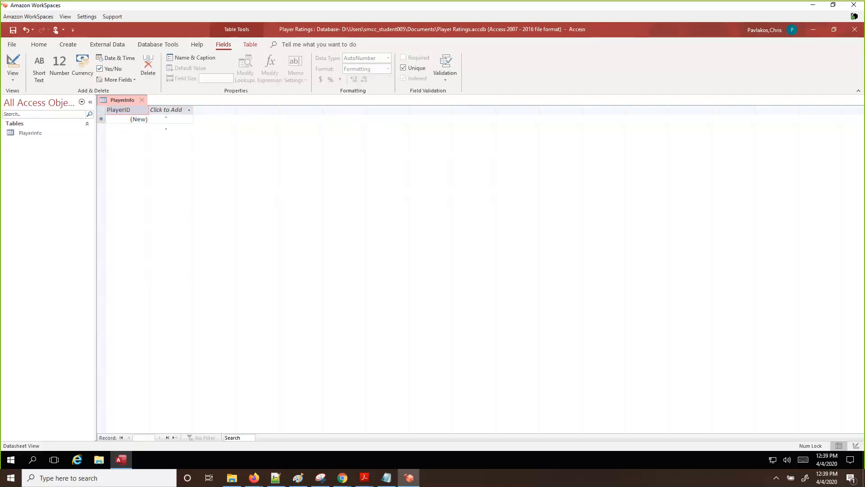
key("Return")
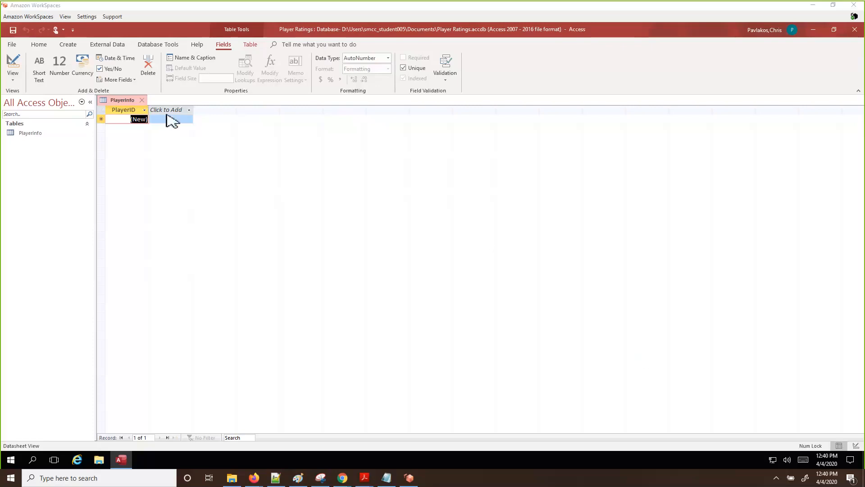
Open the data type list under PlayerInfo's Click to Add column
left_click(182, 26)
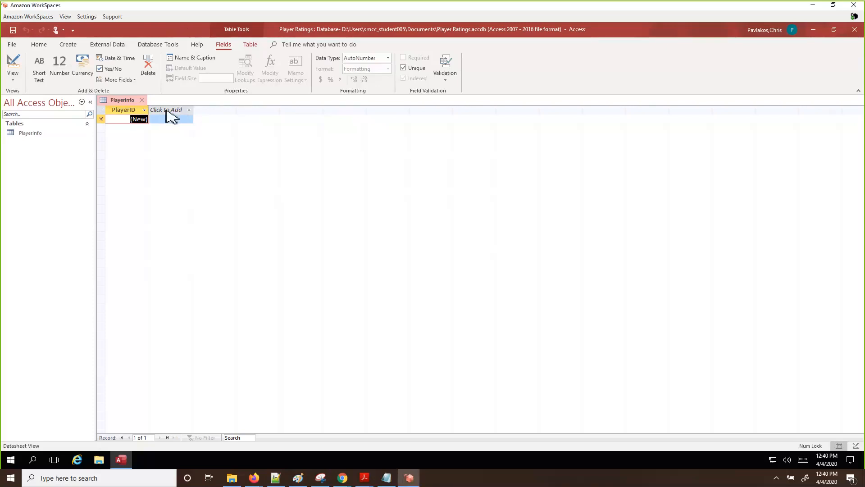
left_click(170, 113)
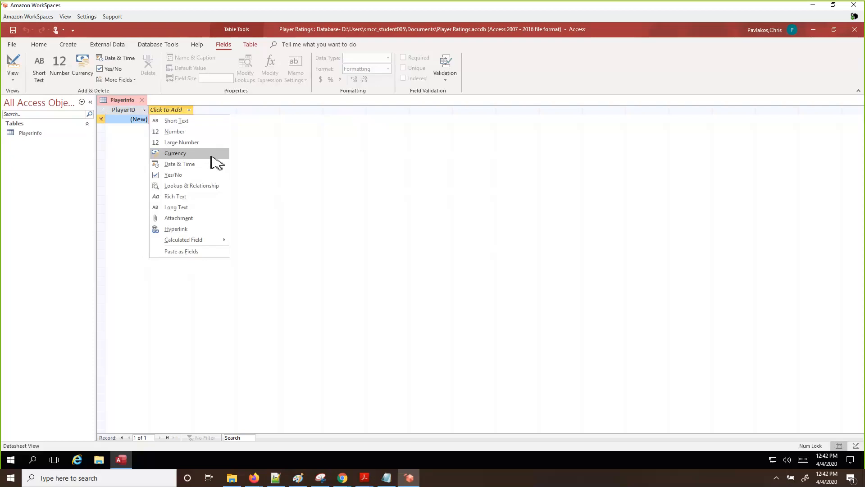
Add a Number field named JerseyNumber after PlayerID
left_click(184, 132)
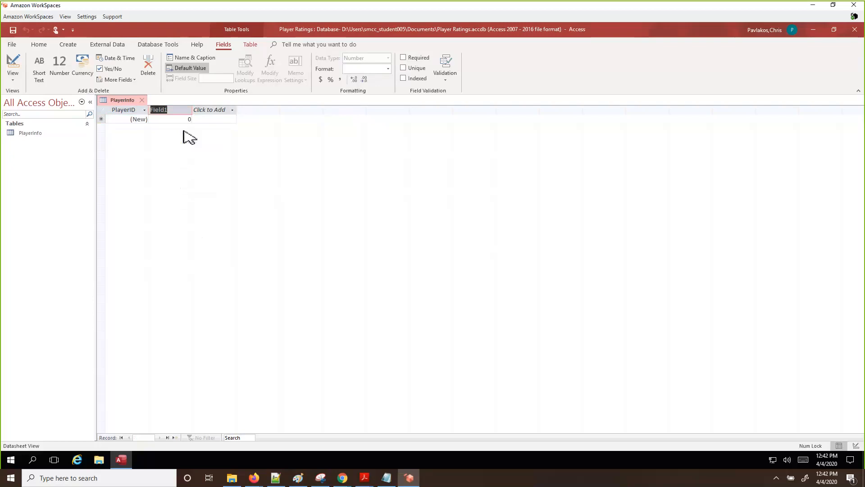
type("JerseyNumber")
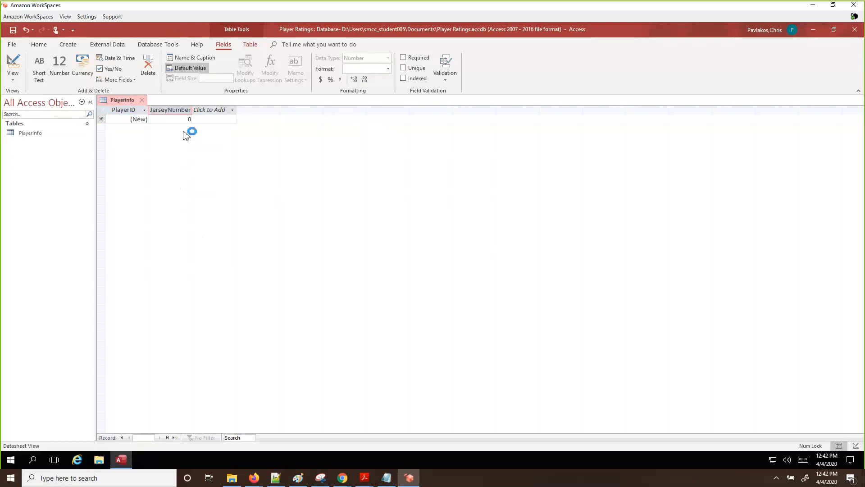
left_click(212, 110)
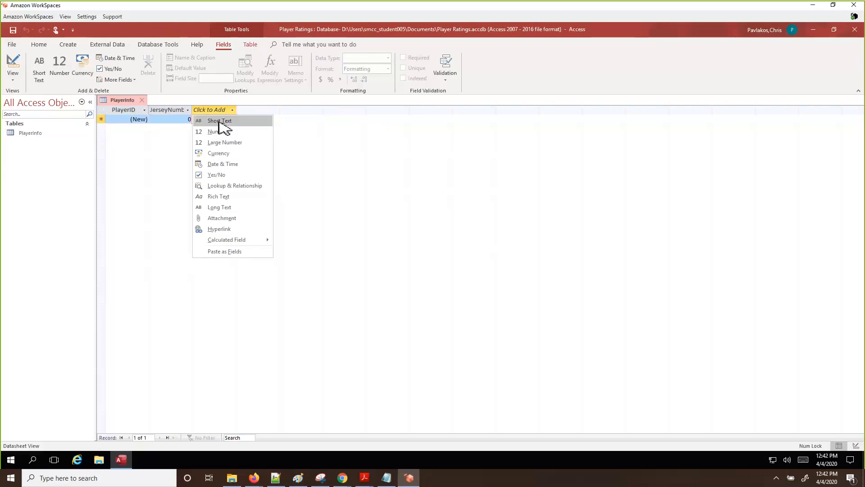
Add a Short Text column headed FName to PlayerInfo, after JerseyNumber
left_click(219, 122)
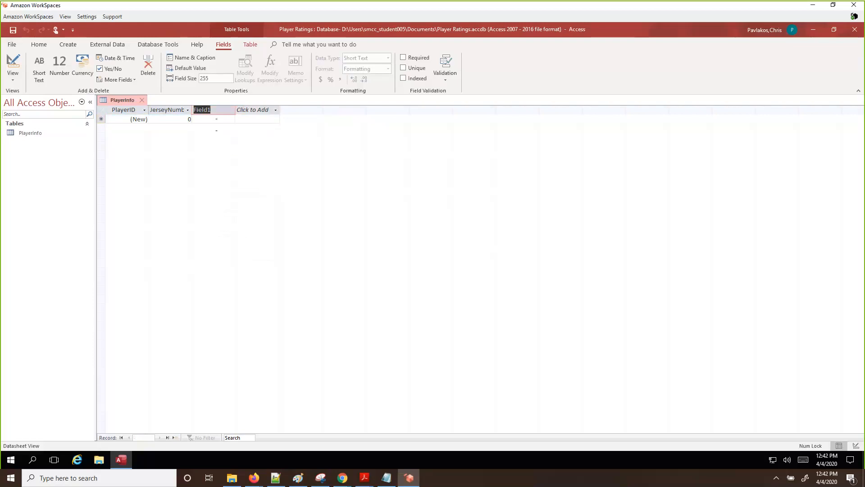
type("FName")
left_click(256, 111)
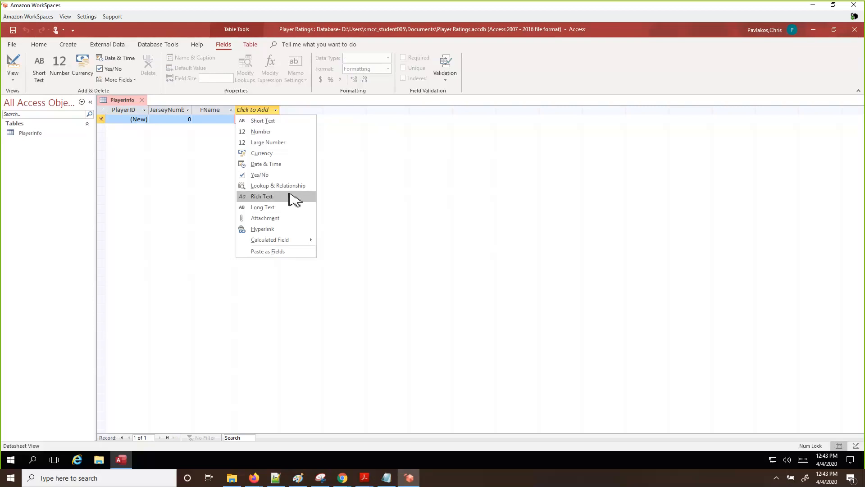
Add a Short Text column headed LName to PlayerInfo, after FName
left_click(271, 122)
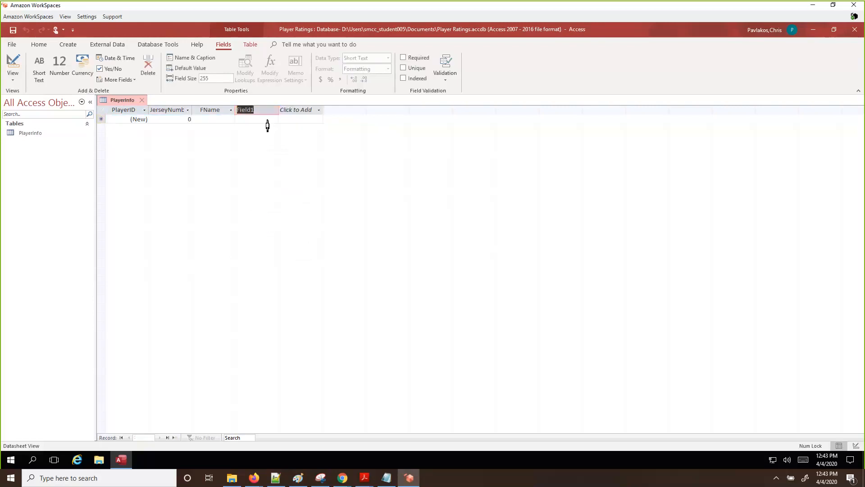
type("LName")
left_click(298, 112)
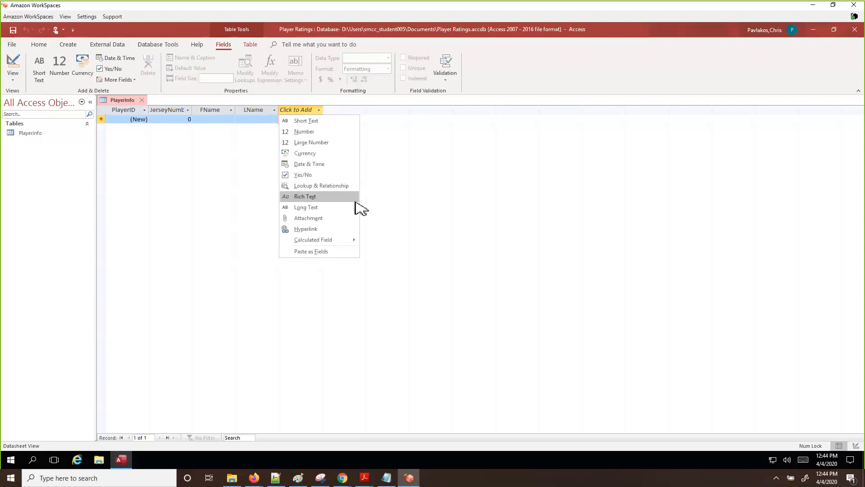
Add a Short Text column headed Position to PlayerInfo, after LName
left_click(309, 122)
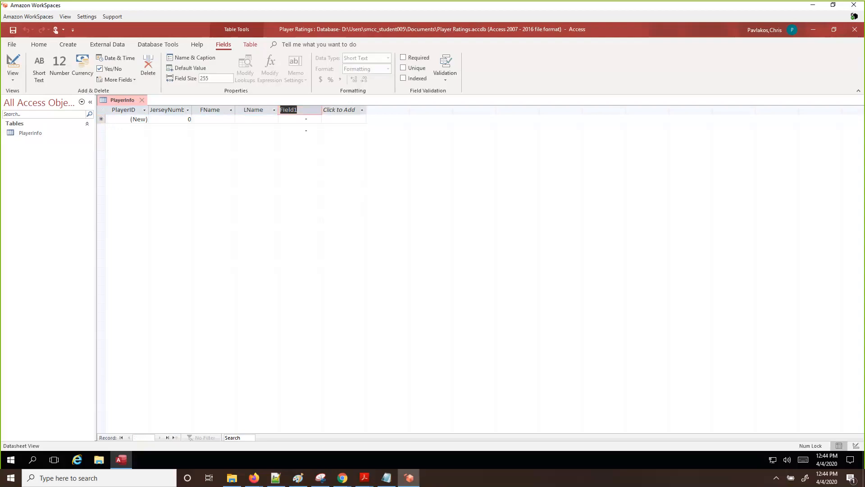
type("Position")
left_click(350, 111)
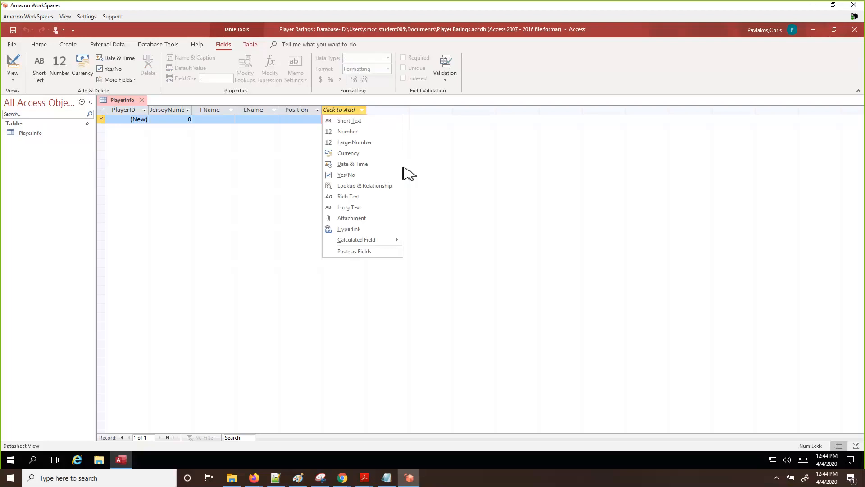
Add a Number column headed Height to PlayerInfo, after Position
left_click(360, 132)
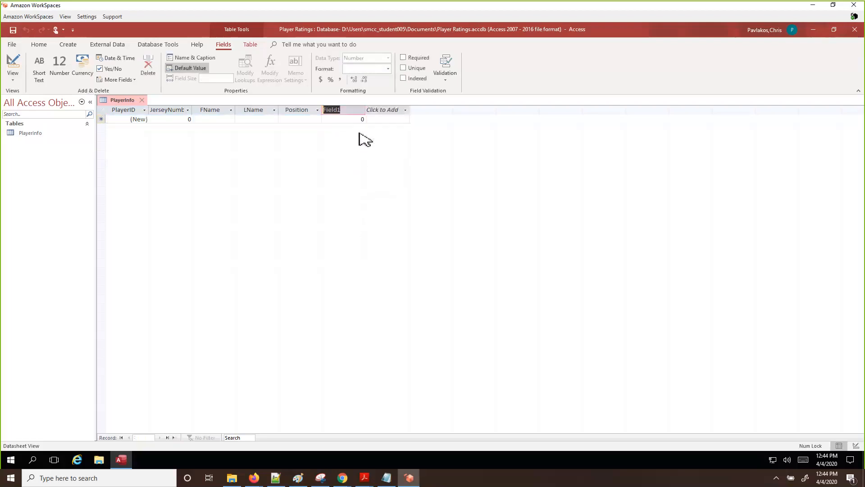
type("Height")
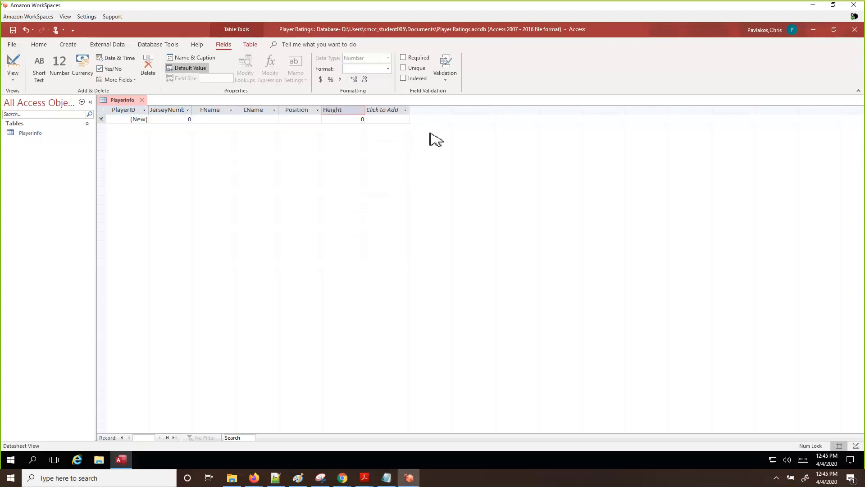
key("Return")
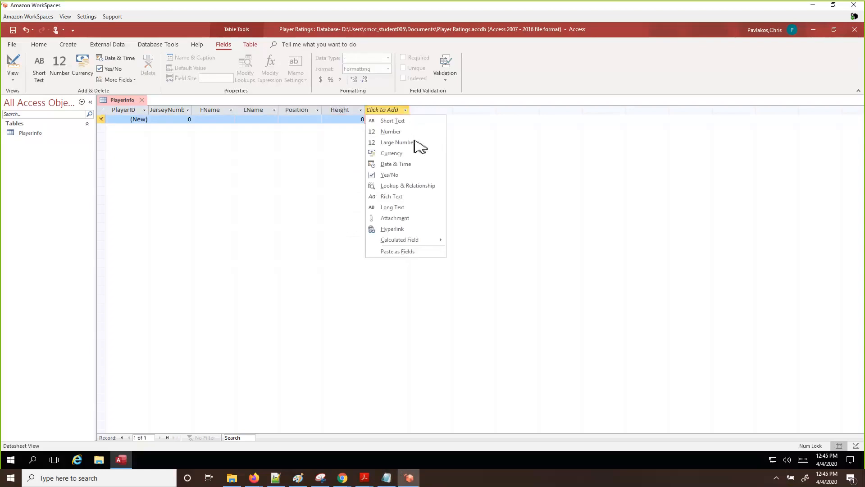
key("Escape")
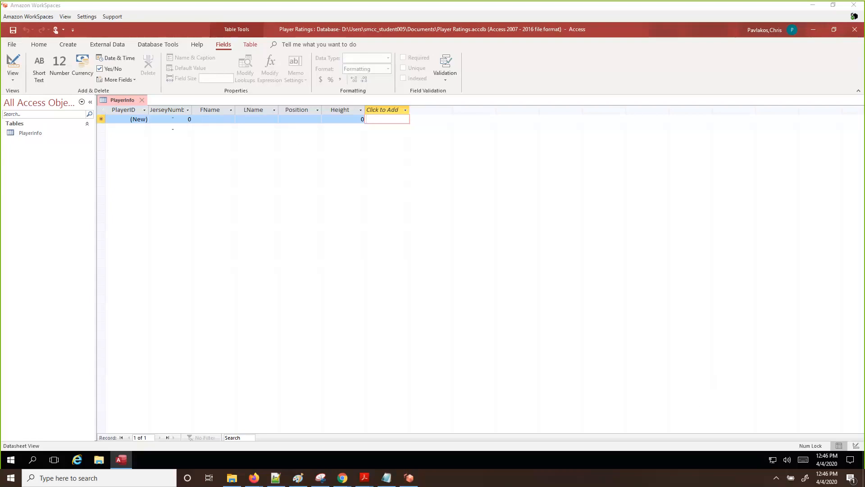
Enter jersey number 11 and the player's first name in the first record
left_click(173, 123)
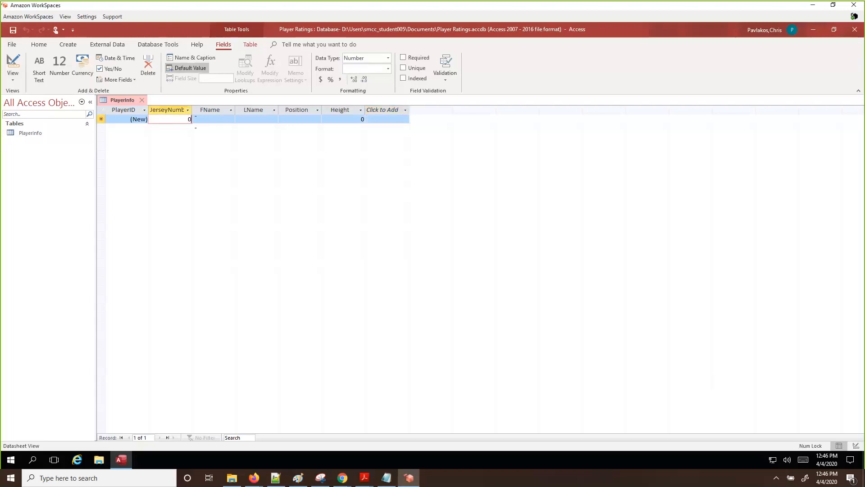
key("BackSpace")
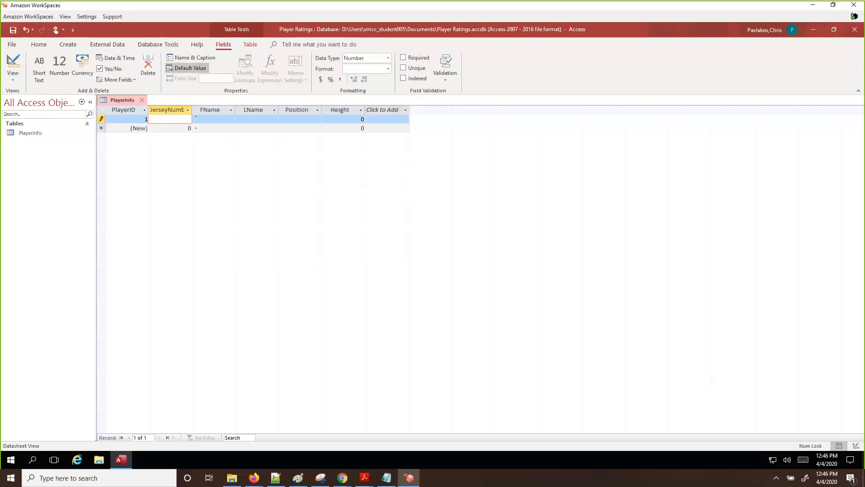
left_click(178, 129)
left_click(181, 123)
type("11")
key("Tab")
type("Larry")
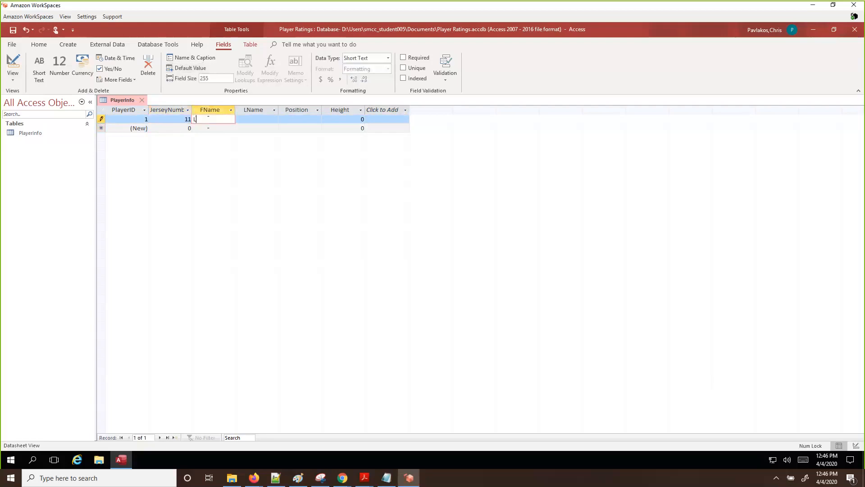
Fill in the first player's last name and position WR, leaving Height cleared
left_click(253, 121)
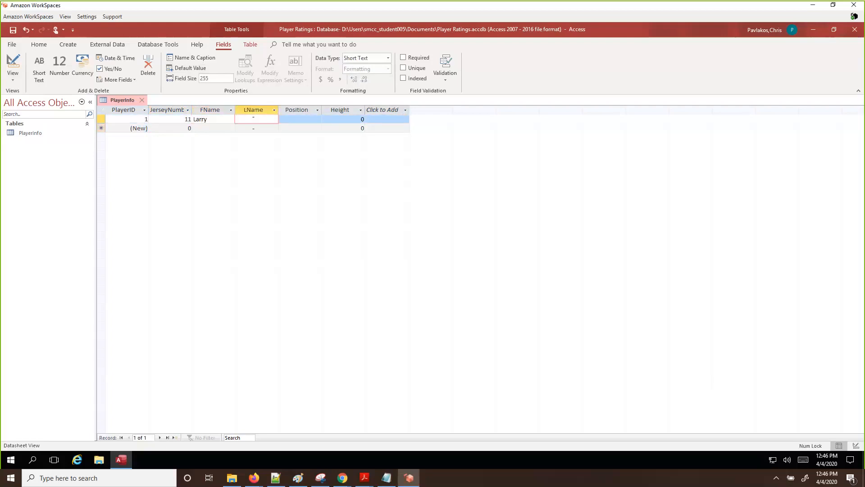
type("Fitzgerald")
key("Tab")
type("W")
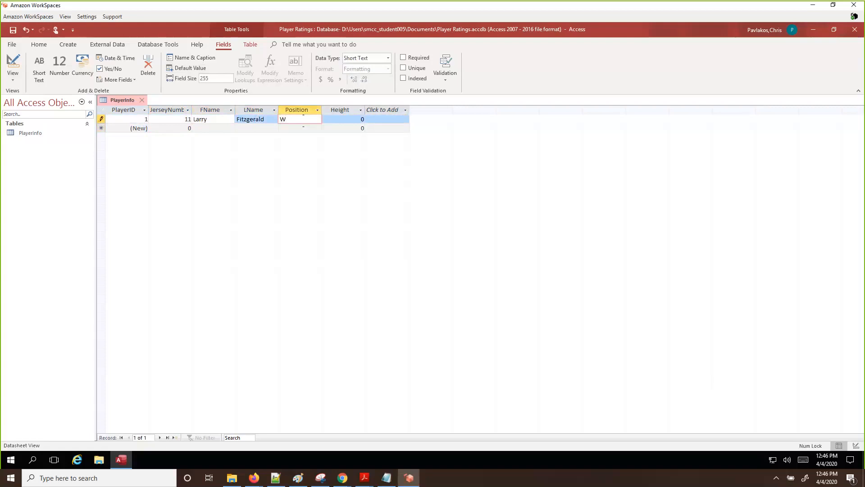
type("R")
left_click(351, 120)
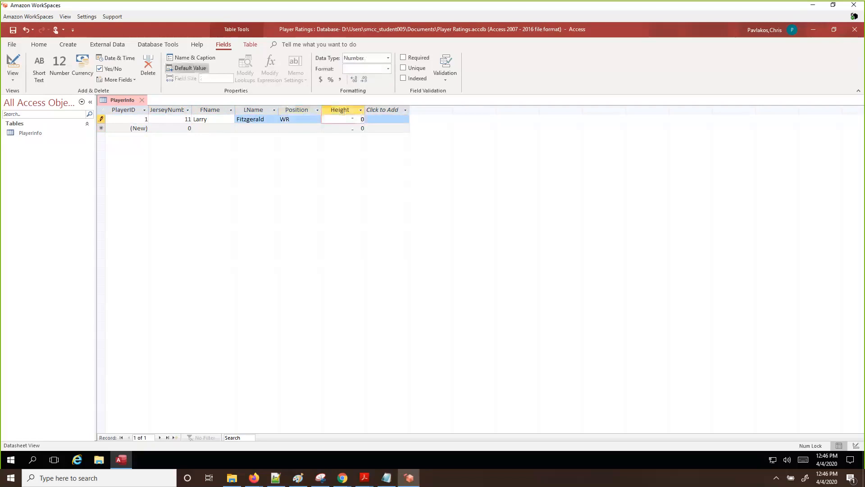
left_click_drag(360, 119, 404, 118)
type("6'3")
key("BackSpace")
key("BackSpace")
key("BackSpace")
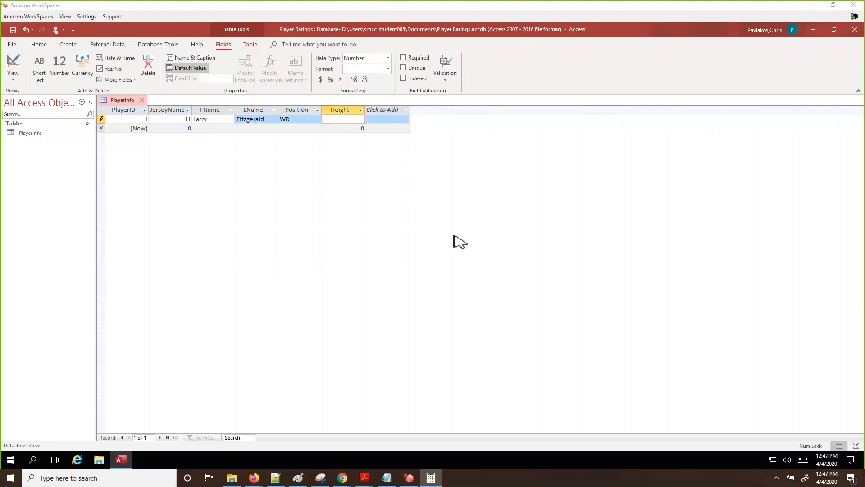
Convert 6'3" to inches in Calculator (6 × 12 + 3 = 75) and enter 75 as Height
left_click(431, 478)
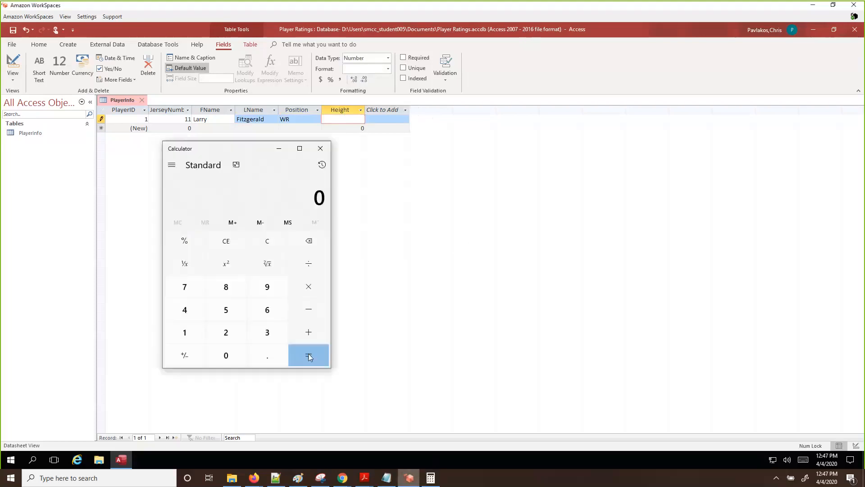
left_click(267, 309)
left_click(307, 295)
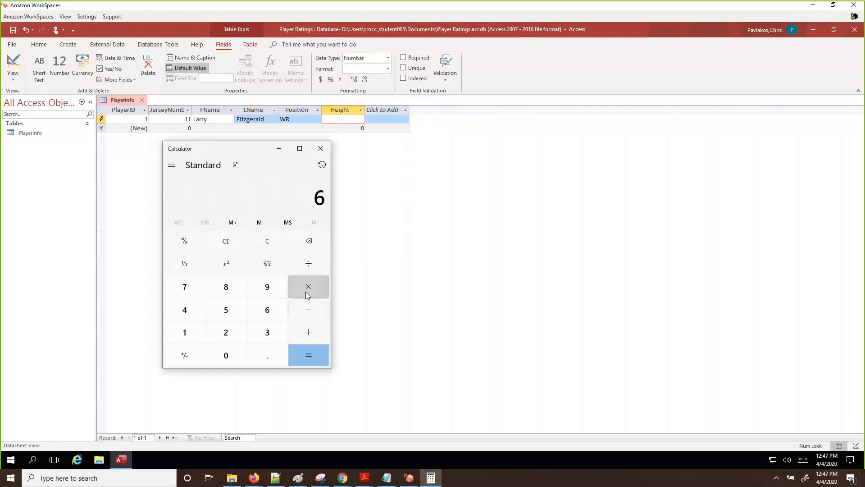
type("12")
left_click(315, 356)
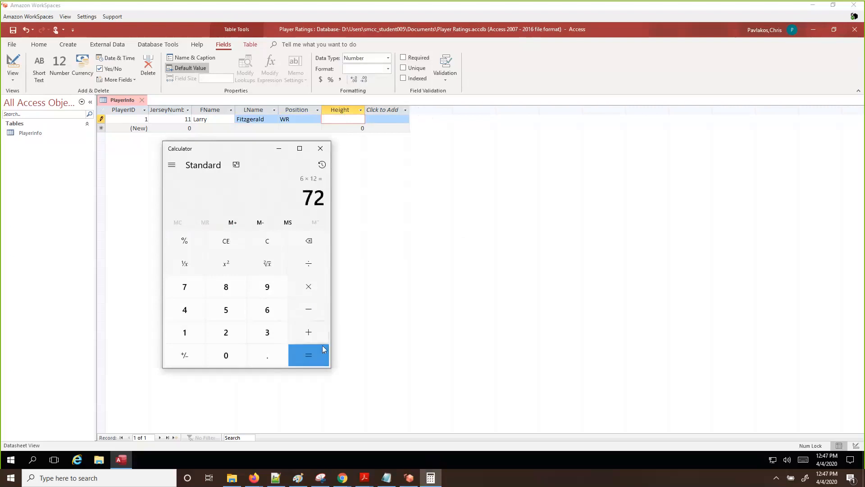
left_click(309, 332)
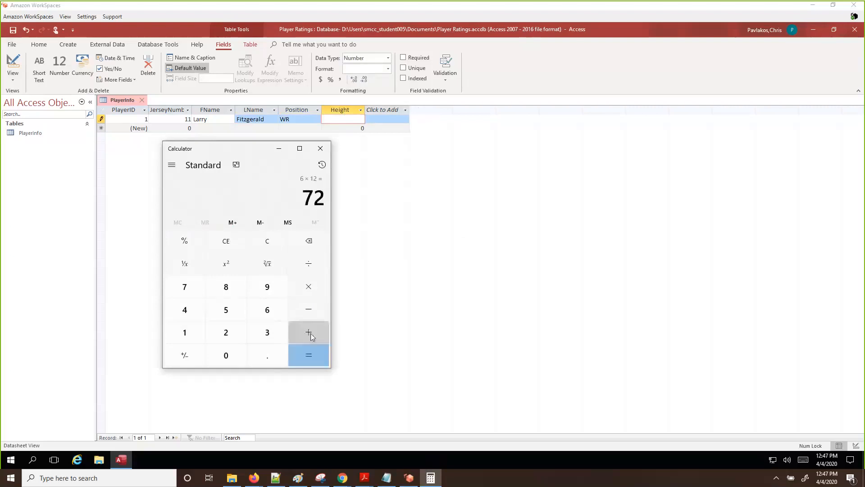
left_click(272, 332)
left_click(305, 359)
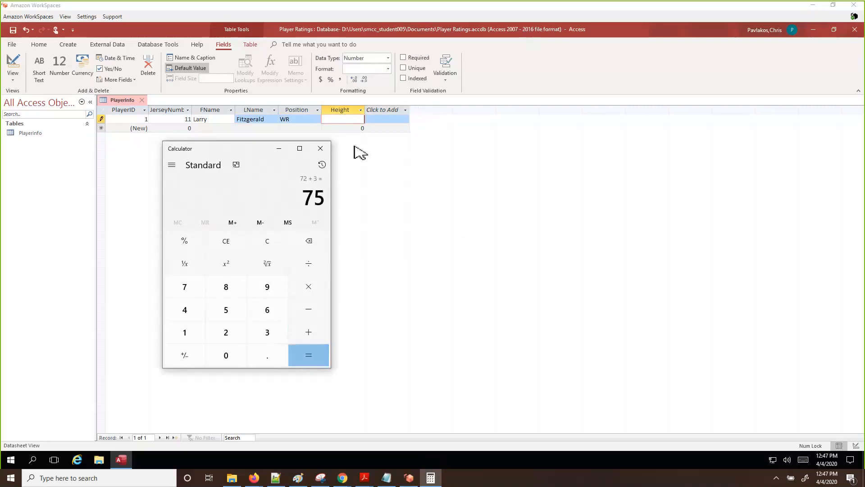
left_click(347, 115)
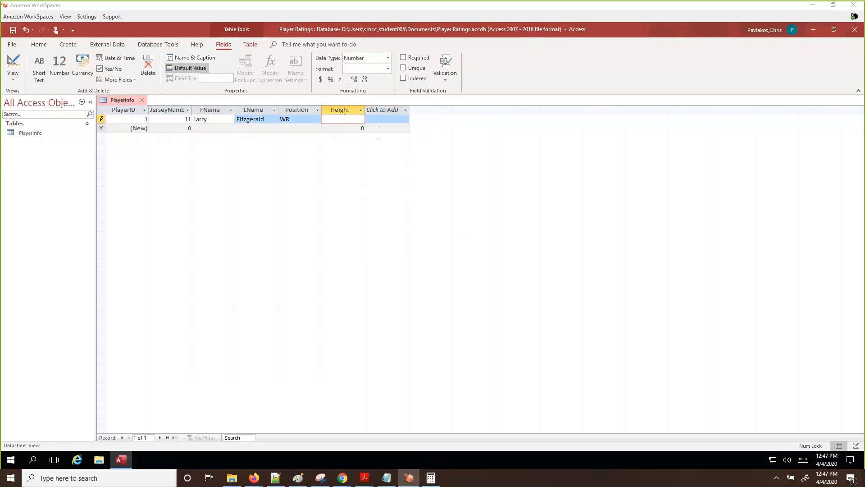
type("75")
Type #7 as the second record's jersey number and dismiss the data-type error tag
left_click(183, 129)
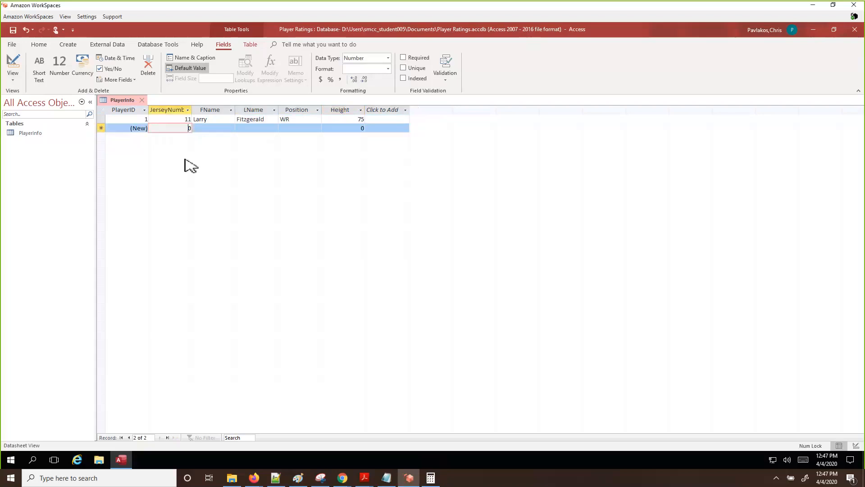
type("#7")
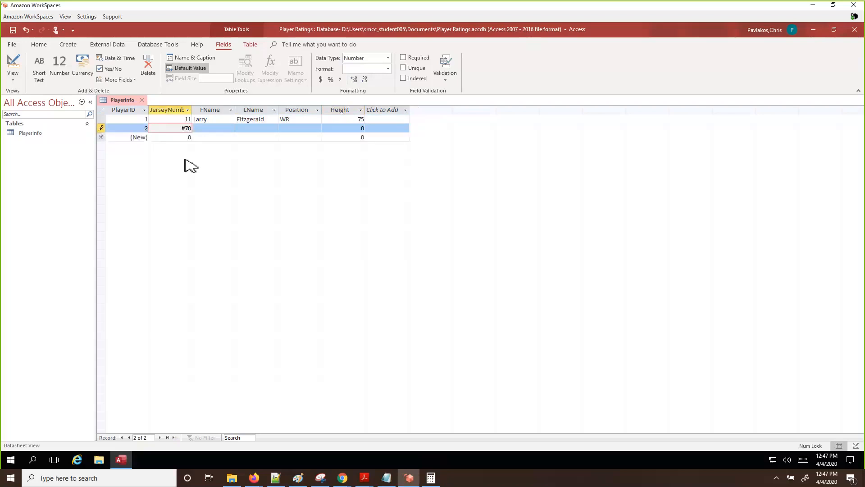
key("Delete")
left_click(214, 129)
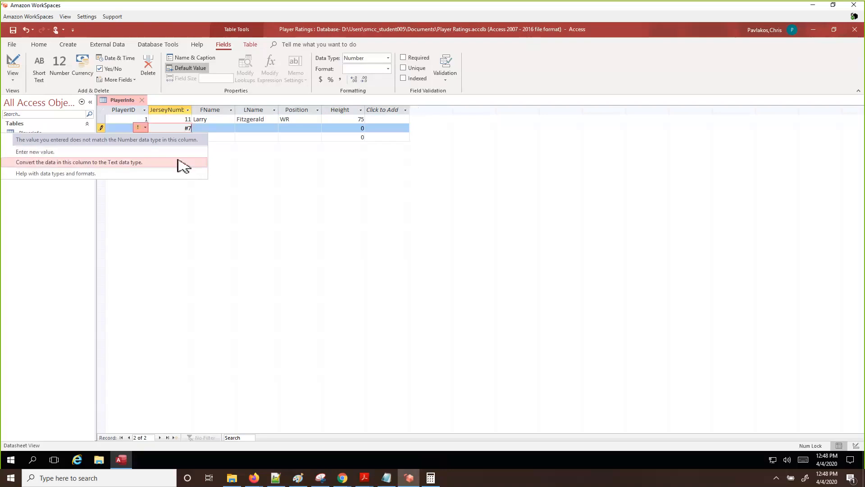
left_click(185, 128)
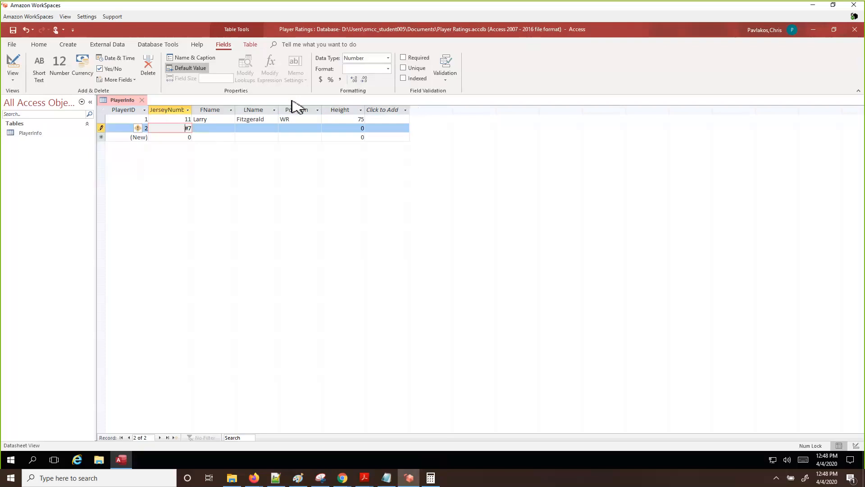
Correct the second jersey number to 7 and enter the player's first and last names
key("BackSpace")
key("Tab")
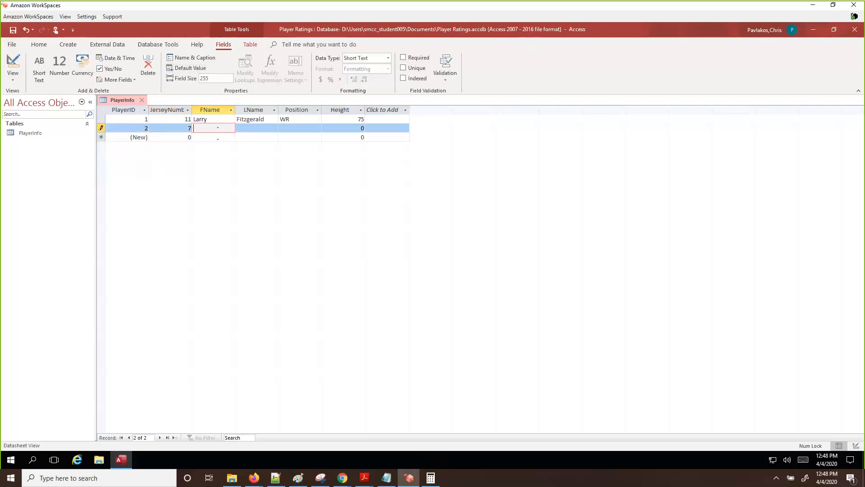
type("Ben")
left_click(252, 128)
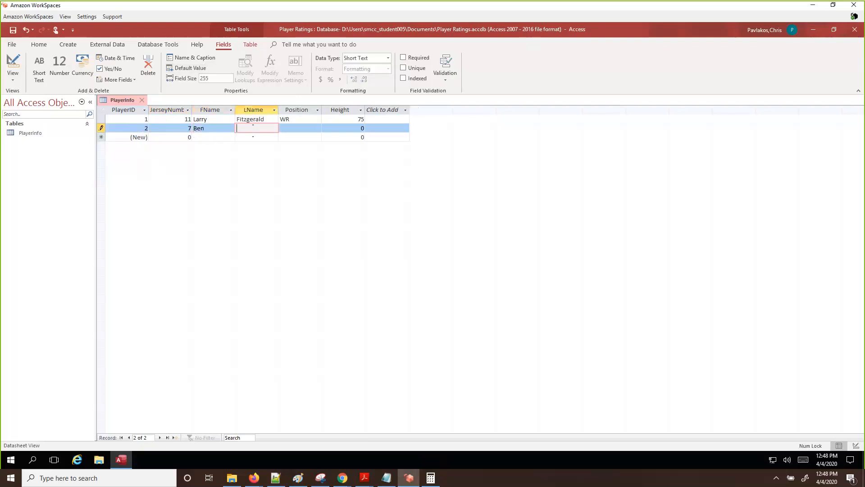
type("Roethlisberger")
Set the second player's position to QB and Height to 77, committing the record
key("Tab")
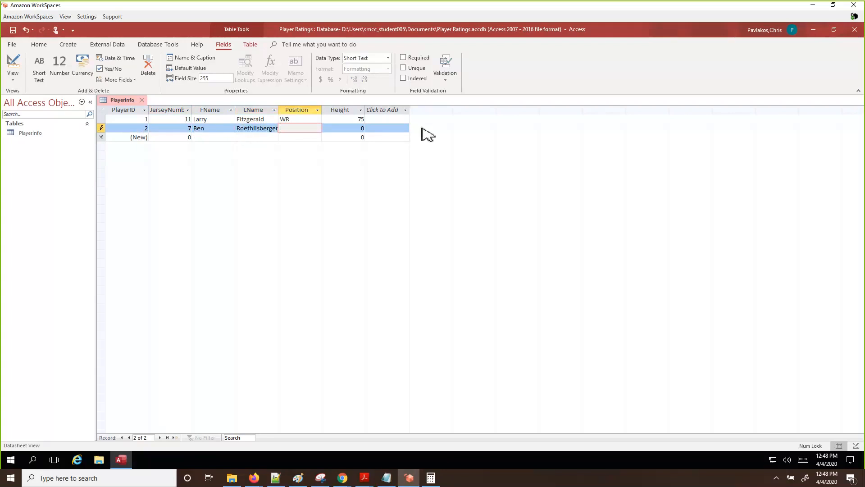
type("QB")
key("Tab")
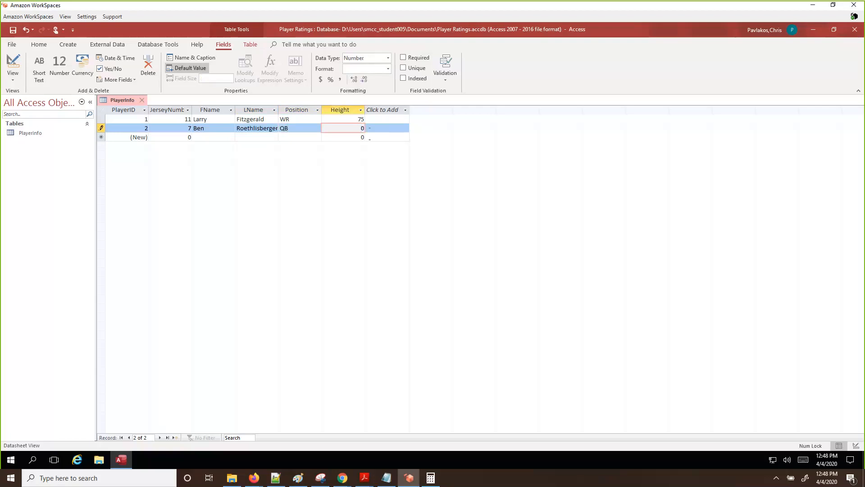
type("72")
key("BackSpace")
key("BackSpace")
left_click(217, 137)
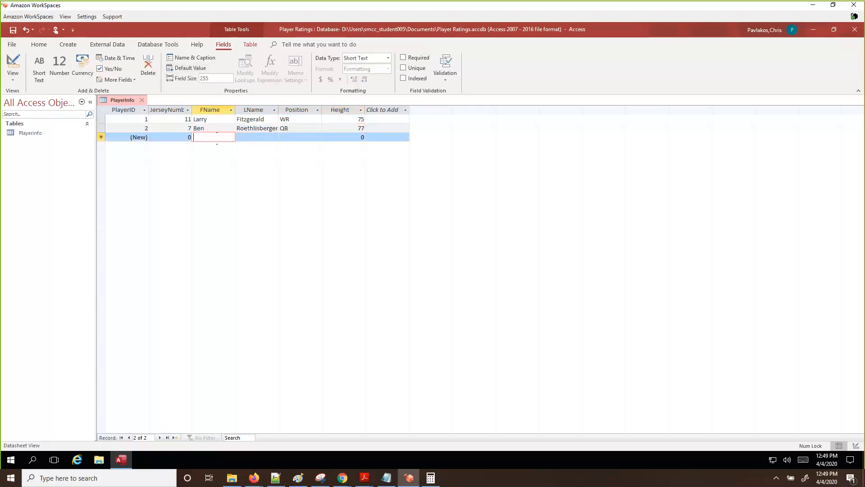
Enter the third record: jersey 4, the player's names, position QB and Height 70
left_click(176, 137)
type("4")
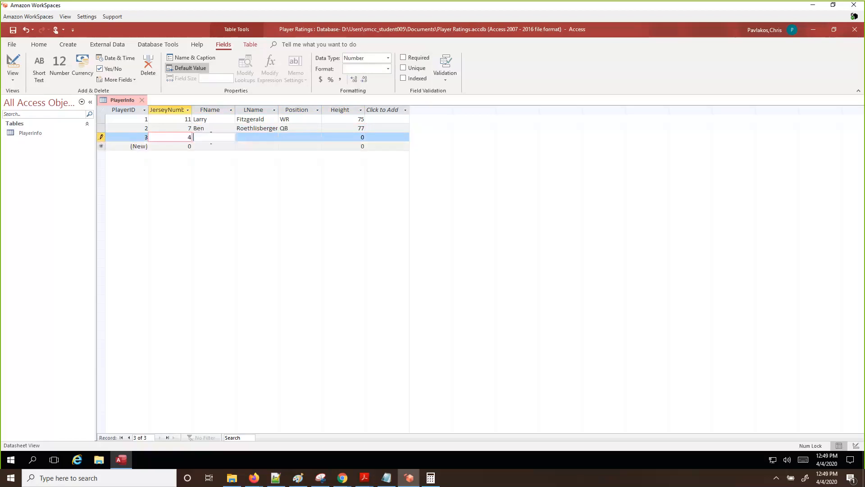
left_click(214, 137)
type("Dak")
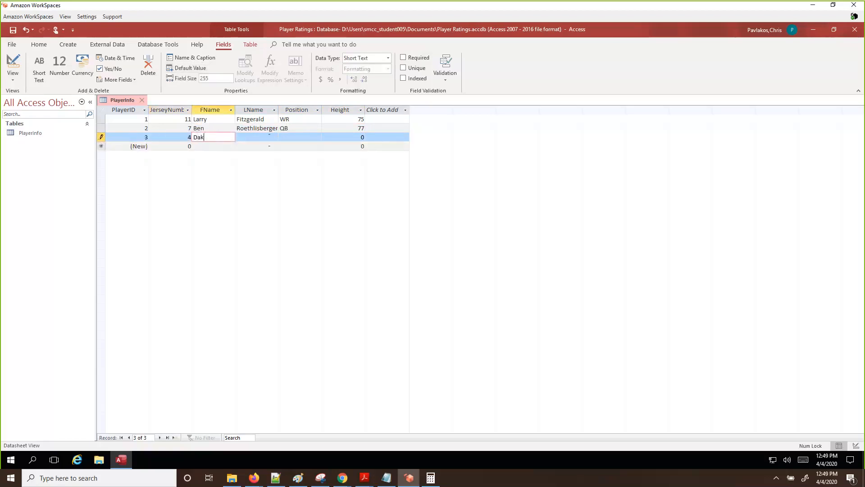
key("Tab")
type("Pres")
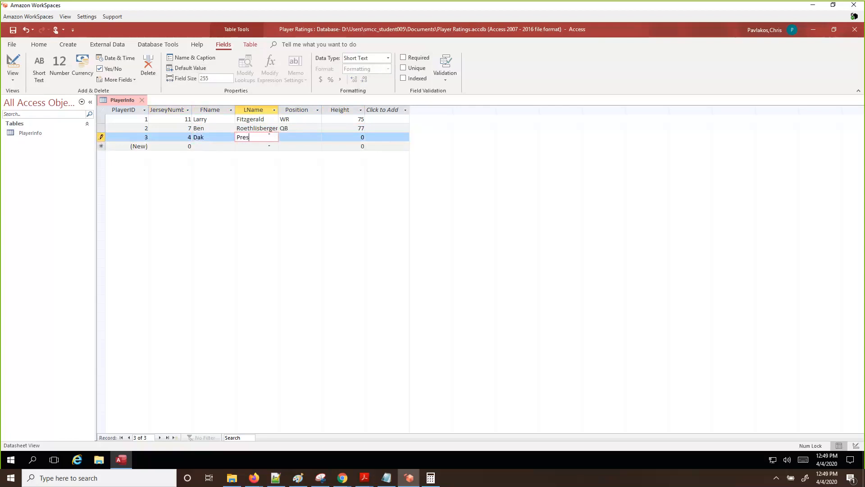
type("cott")
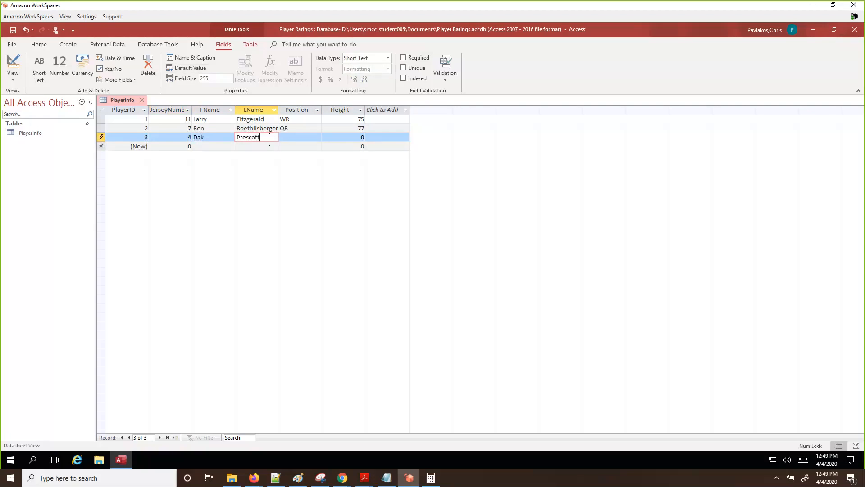
key("Tab")
type("QB")
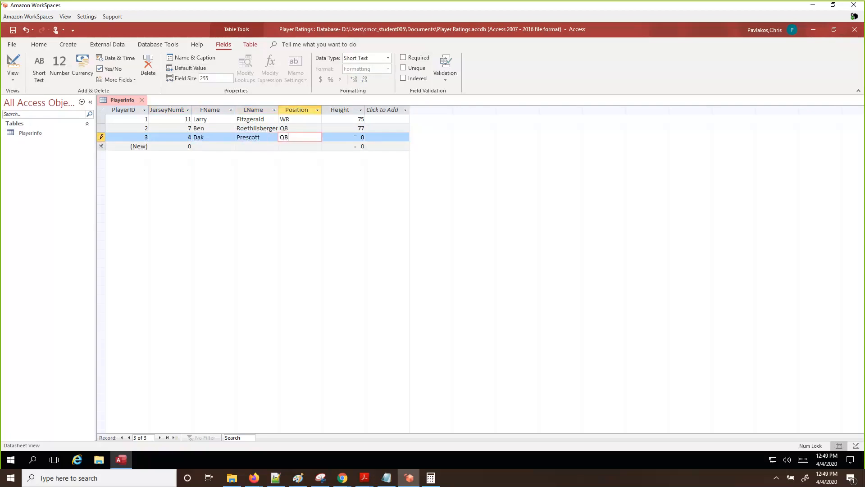
key("Tab")
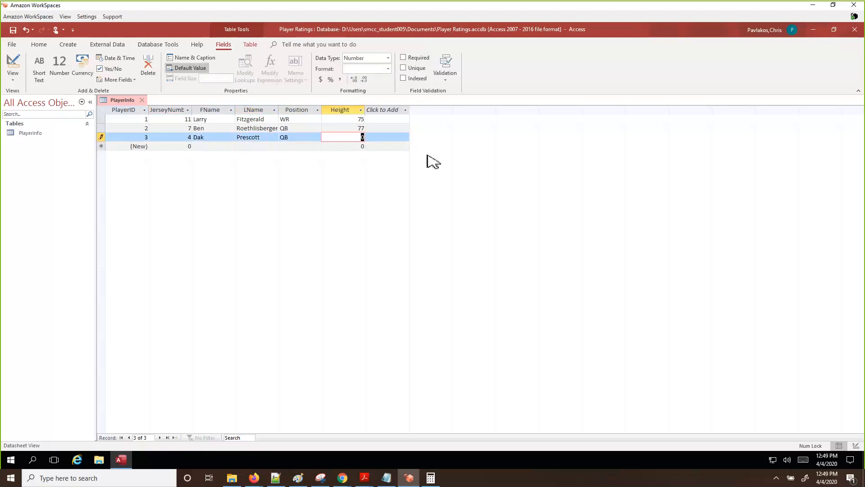
type("70")
Start a fourth record with jersey number 88 and the player's first name
left_click(186, 148)
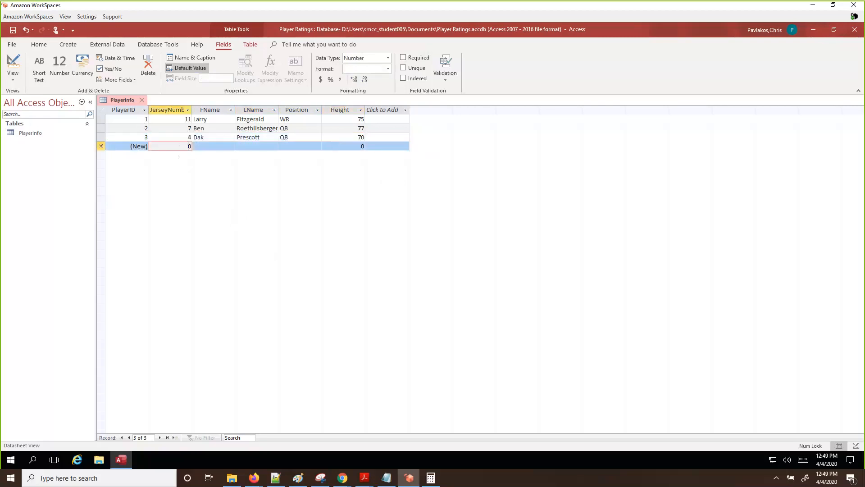
double_click(190, 147)
type("88")
left_click(212, 147)
type("Dez")
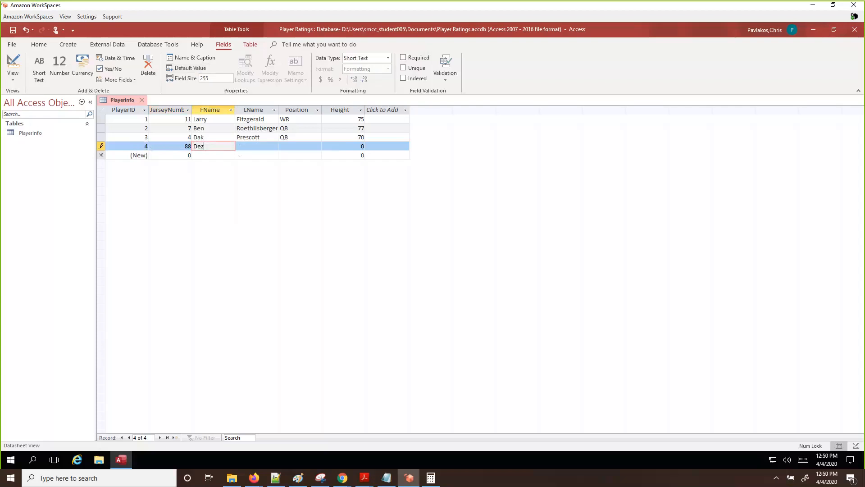
left_click(239, 147)
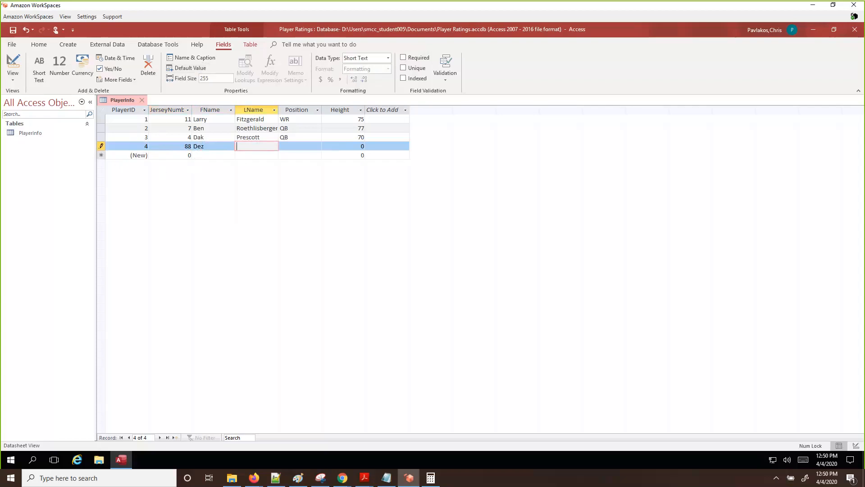
key("alt+Tab")
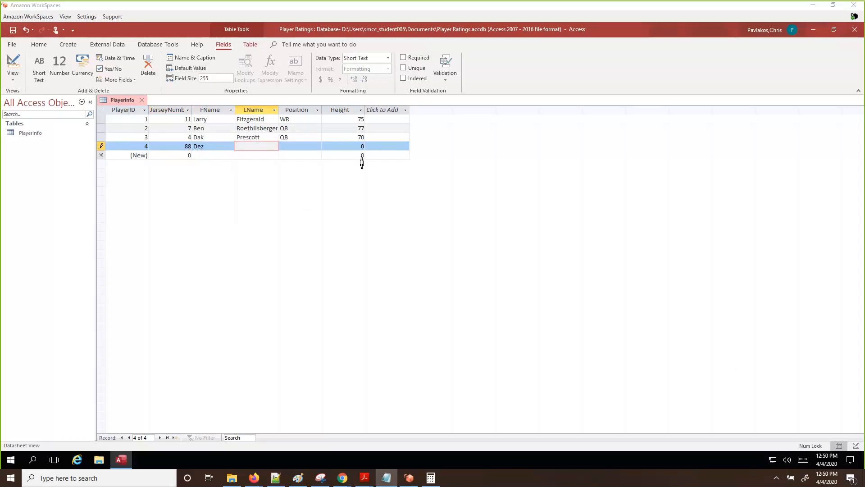
Switch PlayerInfo to Design view and give Height the description 'Player height in inches'
left_click(856, 446)
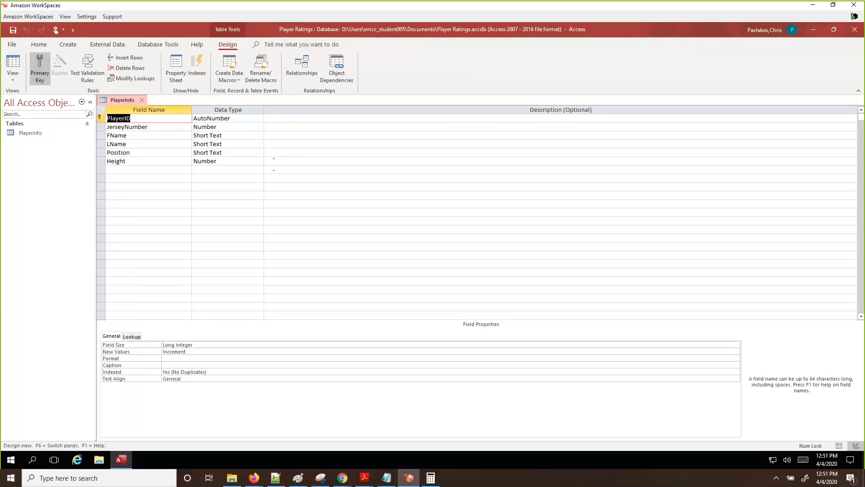
left_click(273, 162)
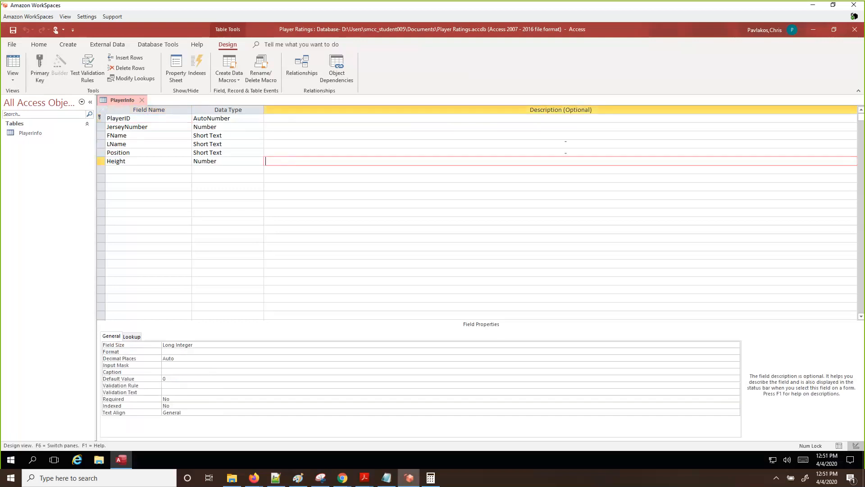
type("Player height in inches")
left_click(530, 136)
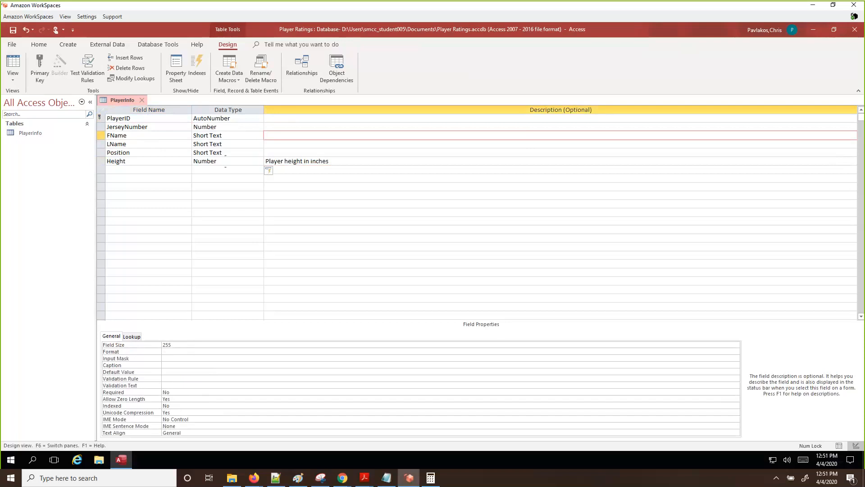
Save the PlayerInfo design and return to Datasheet view showing the four player records
right_click(119, 101)
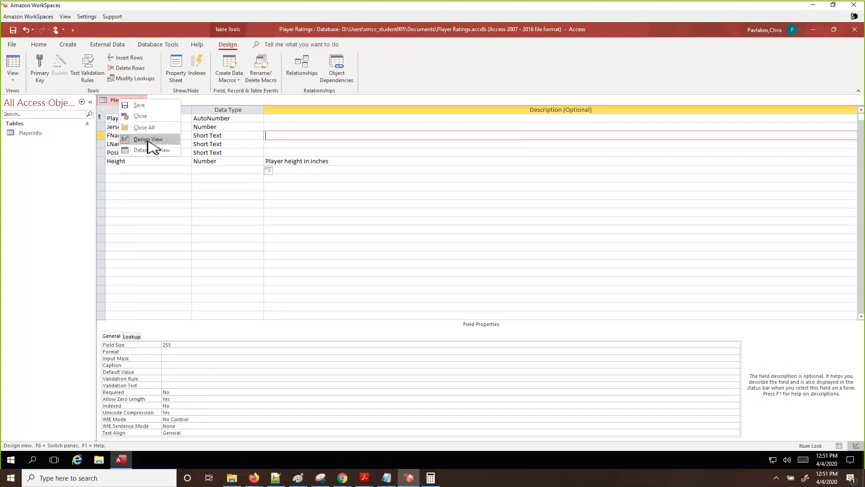
right_click(113, 103)
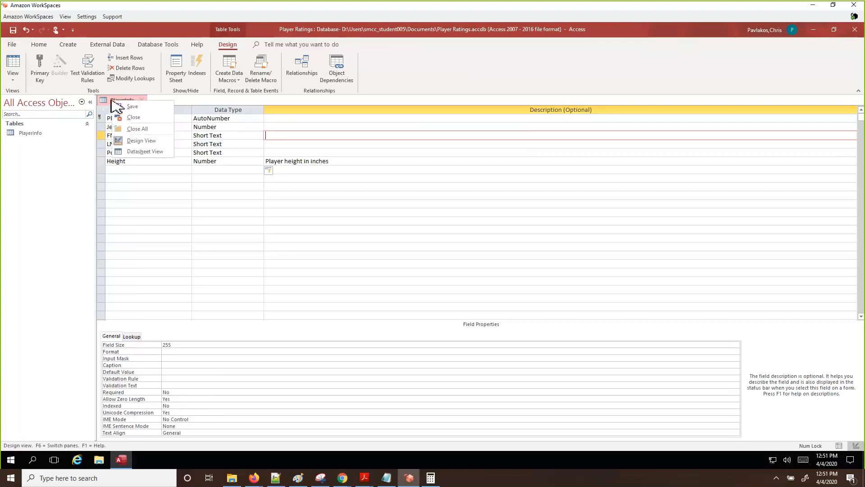
left_click(140, 151)
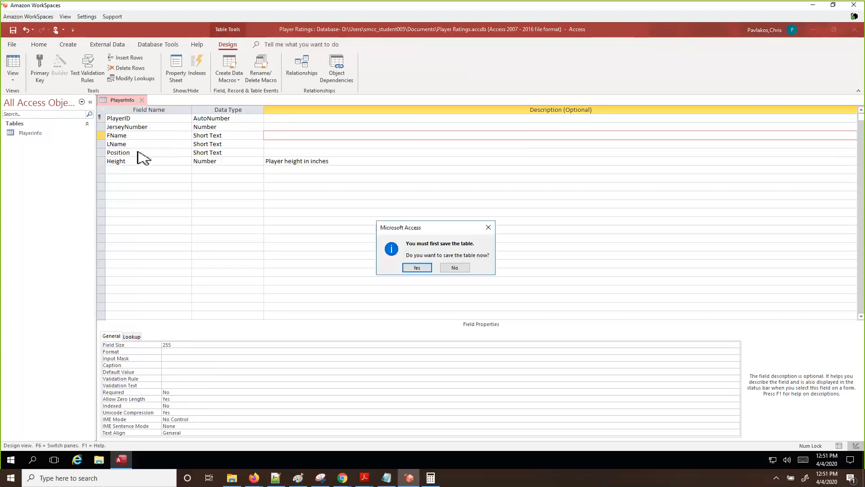
left_click(417, 268)
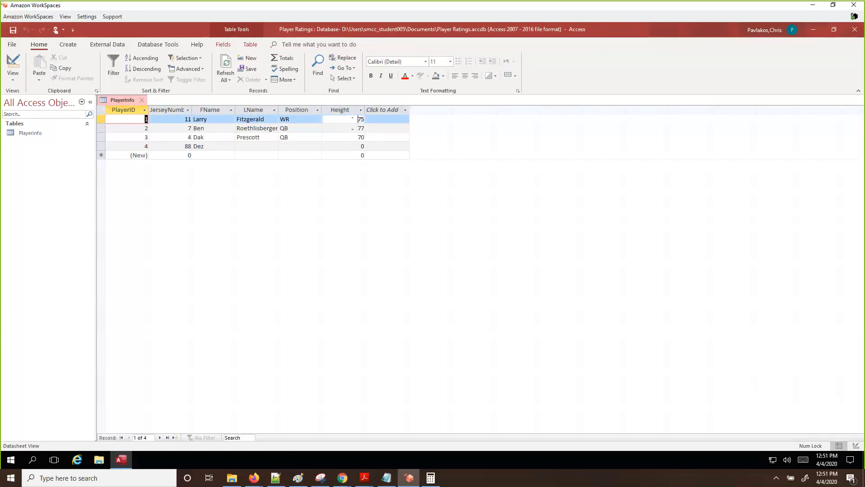
Reopen PlayerInfo in Design view and move to the empty field row below Height
left_click(359, 119)
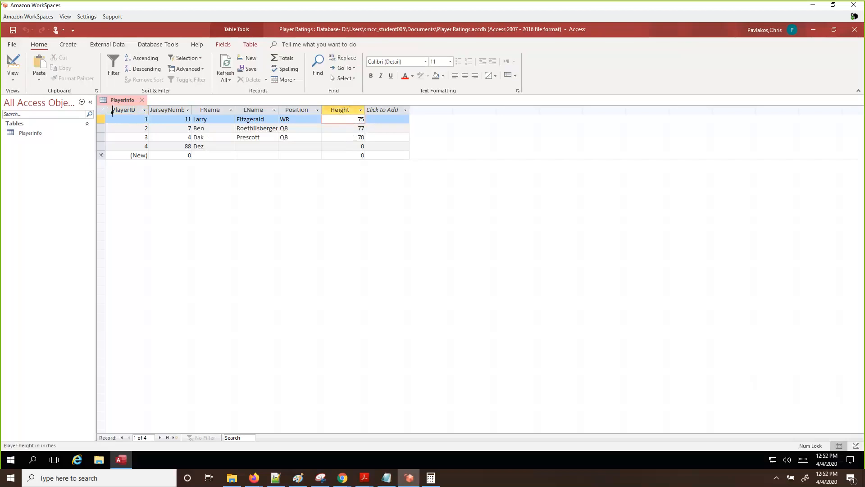
right_click(119, 99)
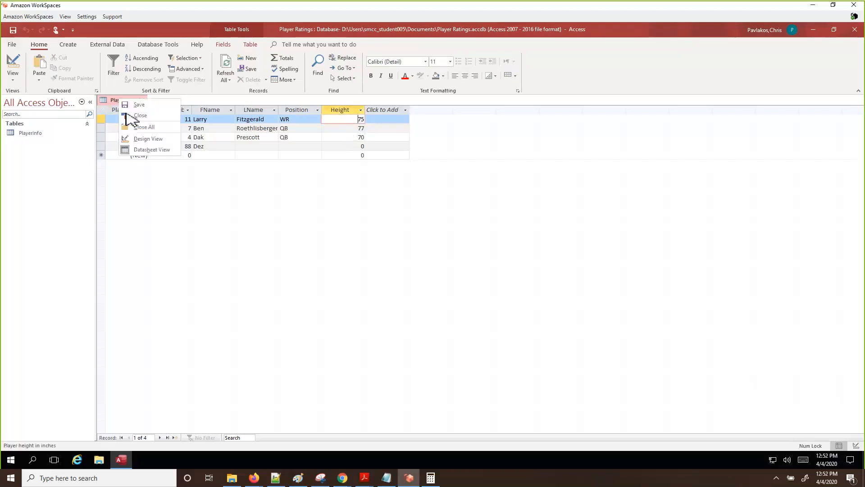
left_click(145, 139)
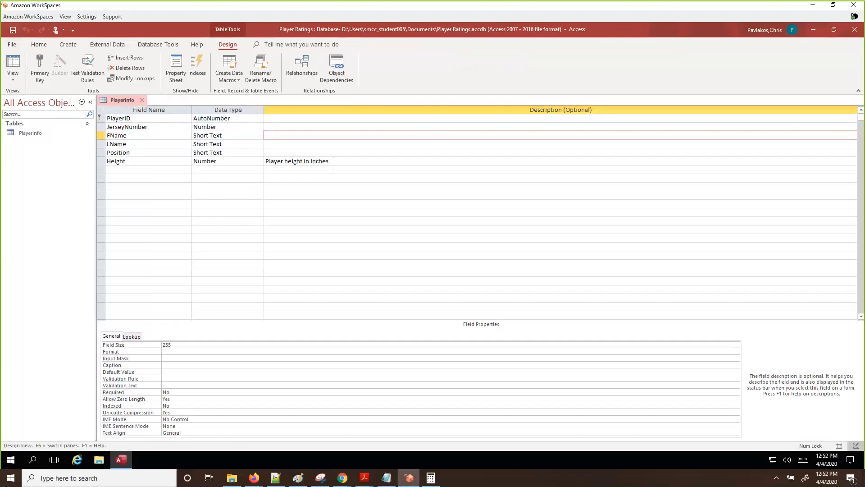
left_click(334, 163)
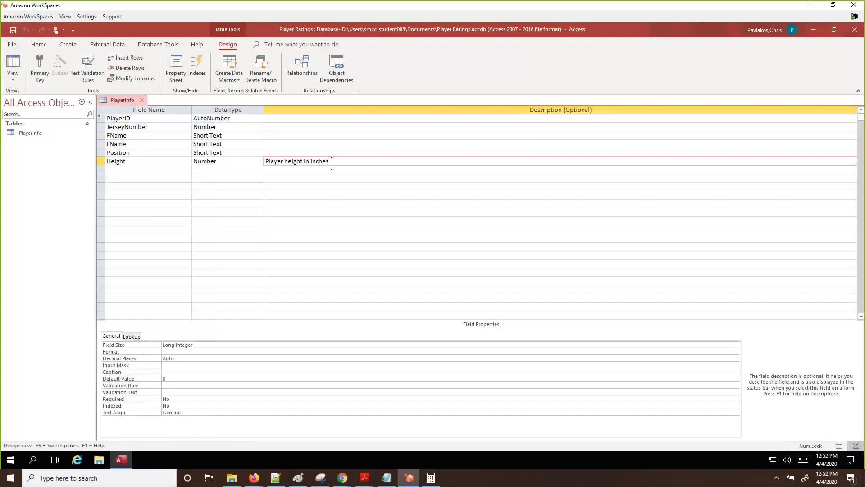
key("Return")
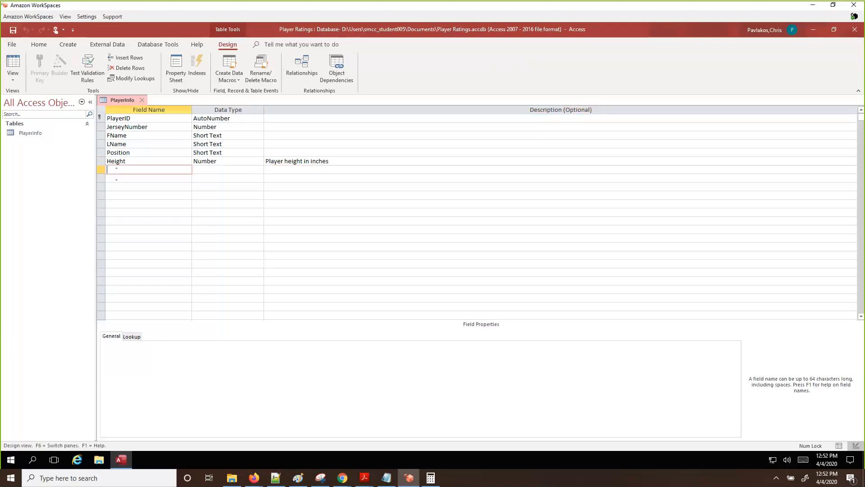
Add a Weight field with the Number data type
type("Weight")
left_click(220, 170)
left_click(259, 170)
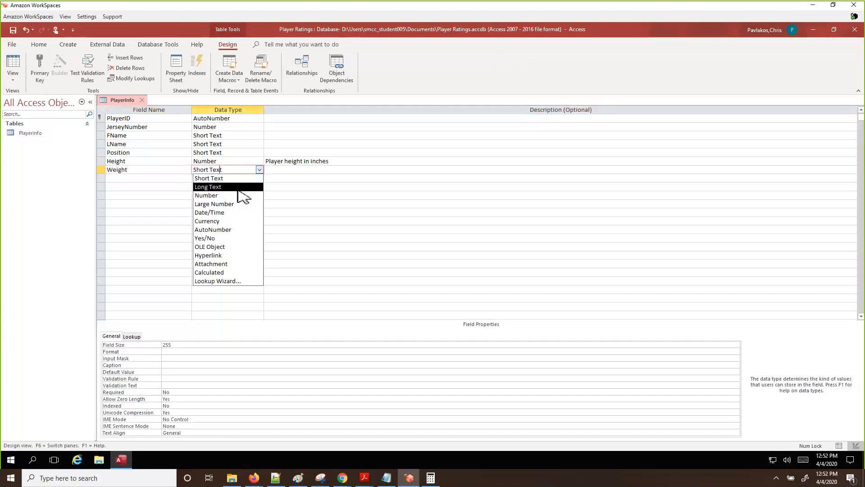
left_click(226, 196)
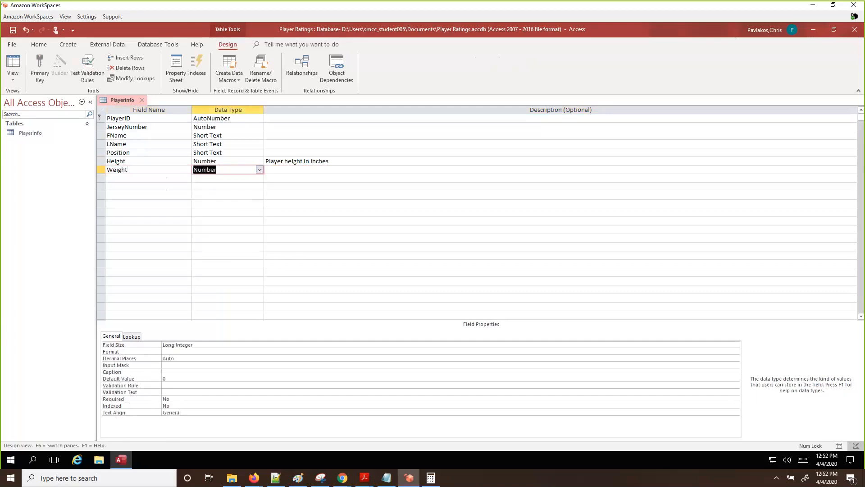
Add field rows named Jump, Run and Agile below Weight
left_click(167, 180)
type("Jump")
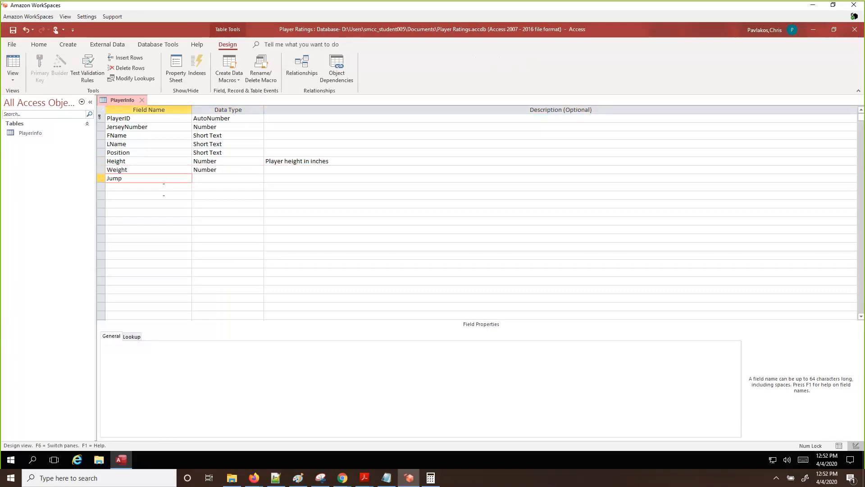
left_click(163, 190)
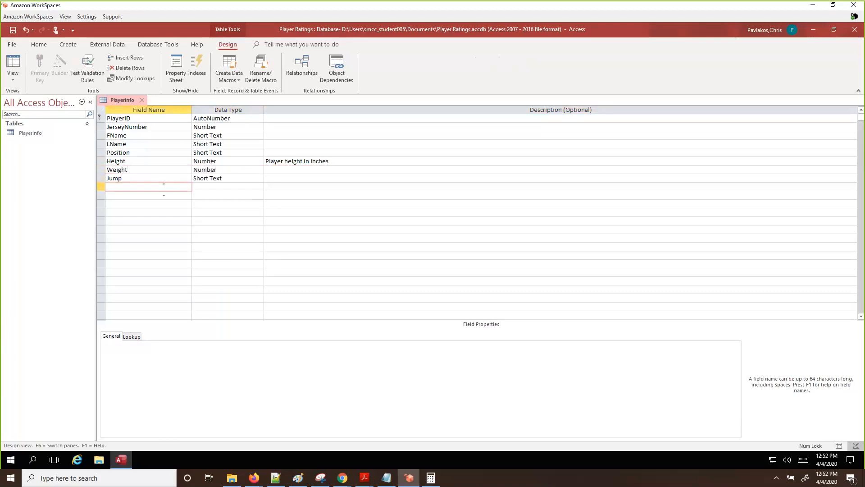
type("RUn")
key("BackSpace")
type("run")
key("BackSpace")
key("BackSpace")
key("BackSpace")
type("un")
left_click(160, 198)
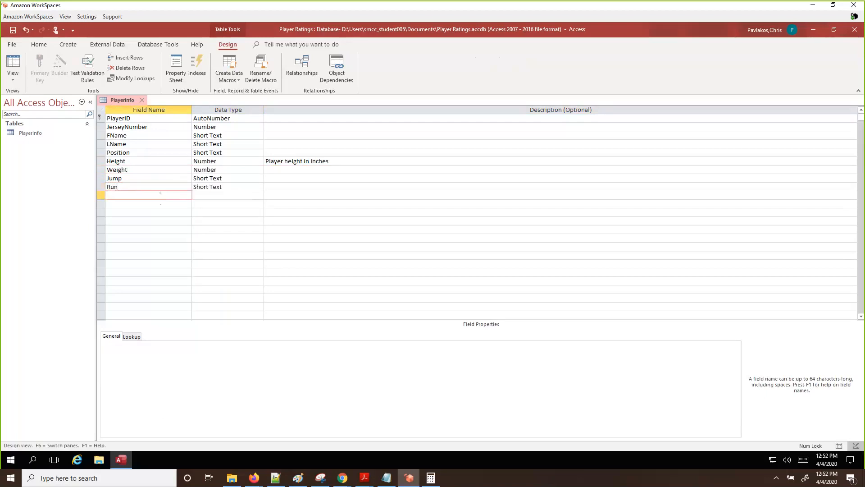
type("Agile")
Set the Jump, Run and Agile fields to the Number data type
left_click(206, 195)
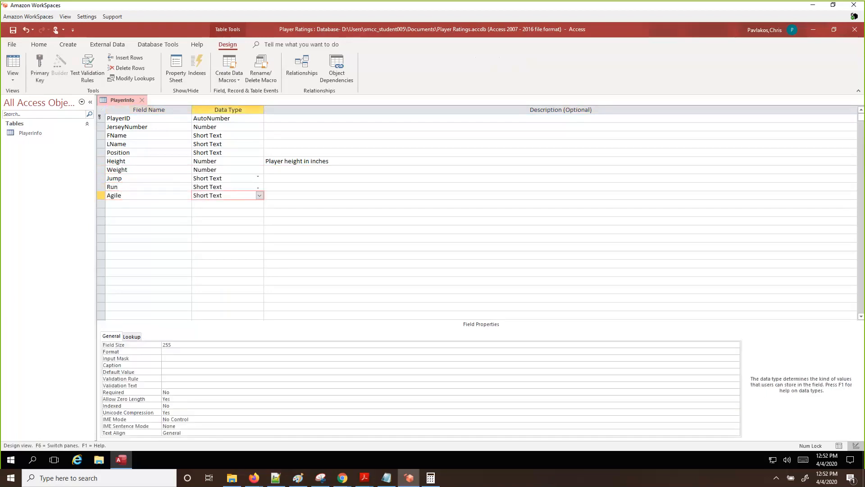
left_click(259, 178)
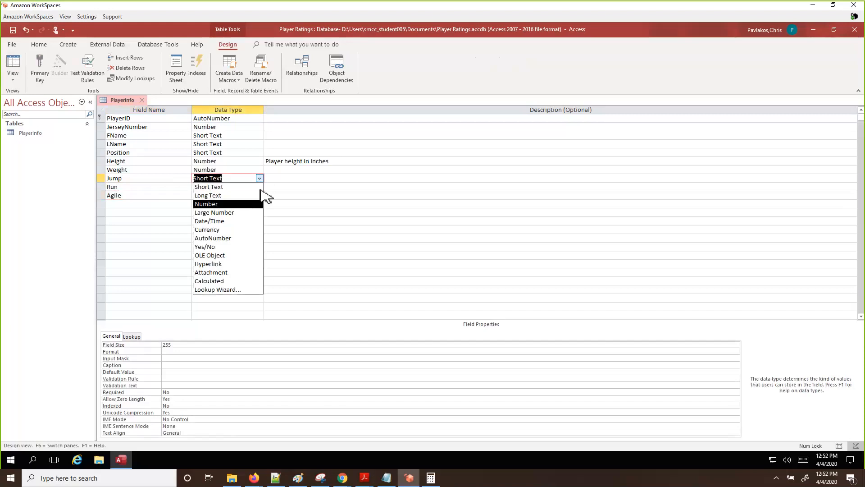
left_click(257, 203)
left_click(259, 187)
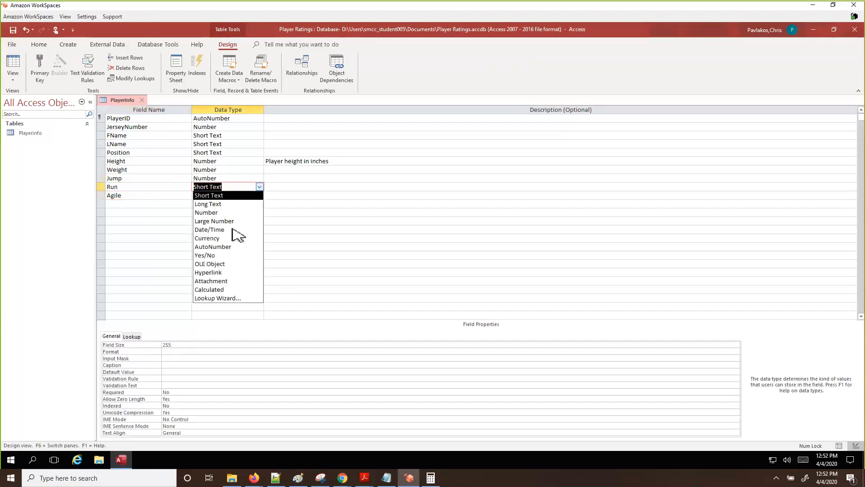
left_click(210, 212)
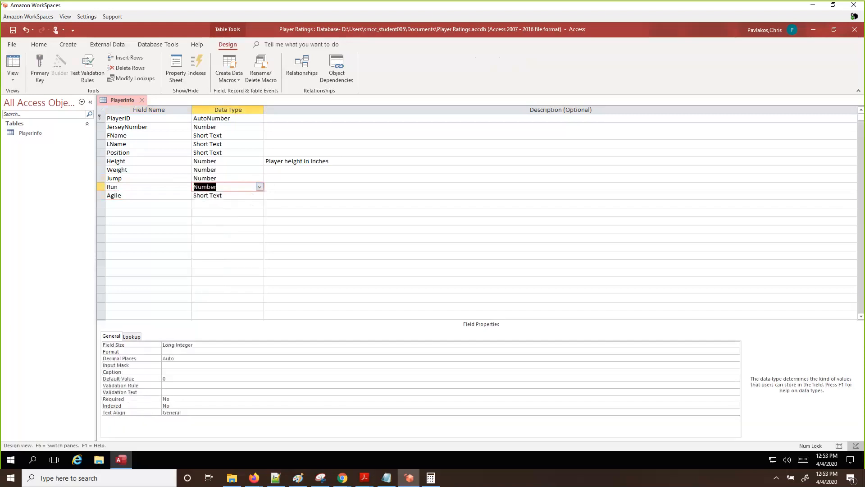
left_click(257, 196)
left_click(259, 195)
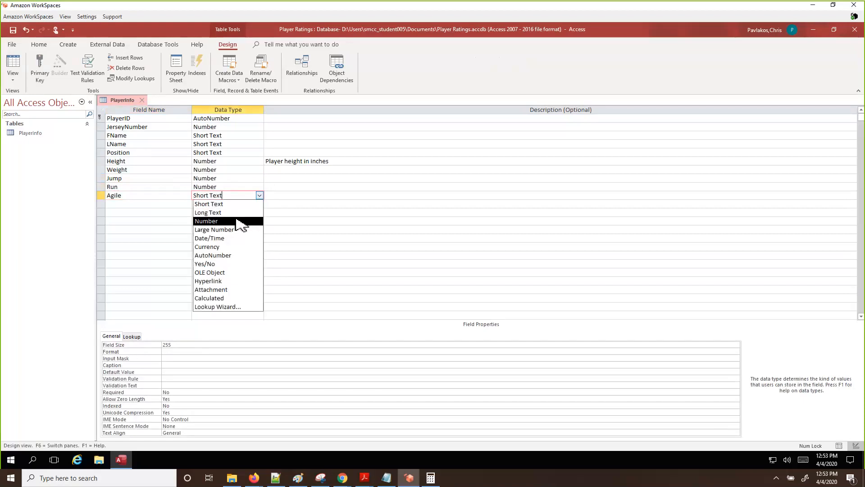
left_click(242, 221)
Add a Salary field below Agile with the Currency data type
left_click(124, 207)
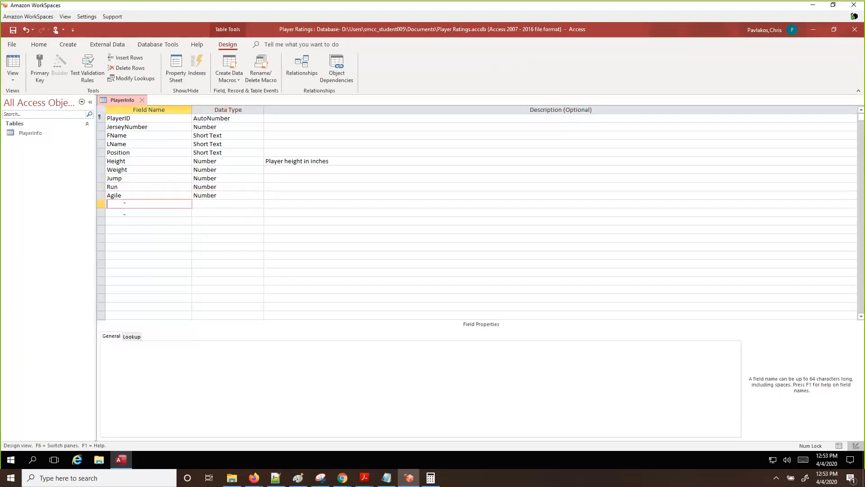
type("Salary")
left_click(201, 206)
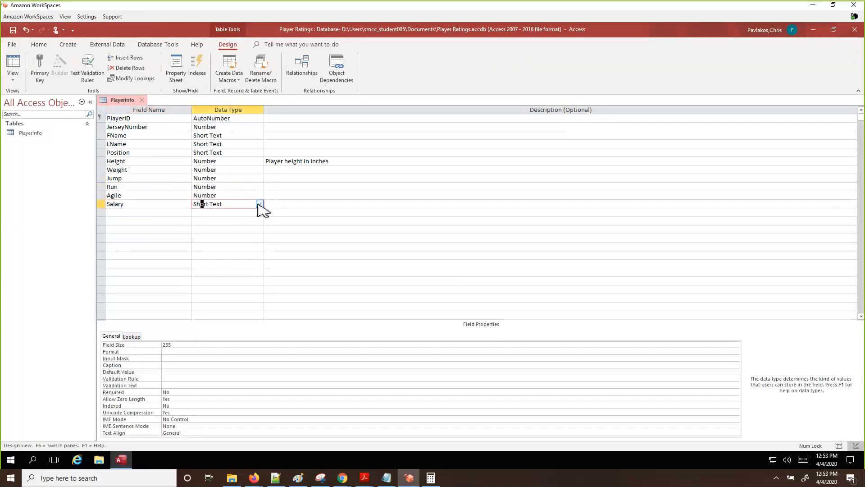
left_click(260, 204)
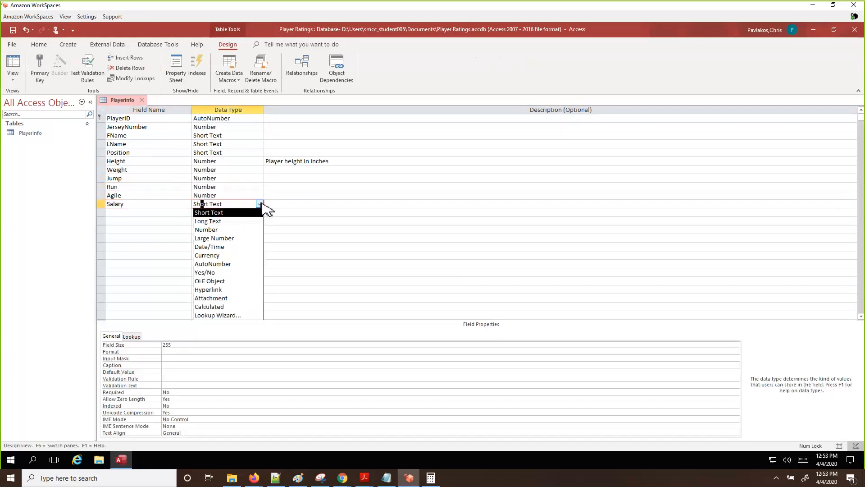
left_click(233, 256)
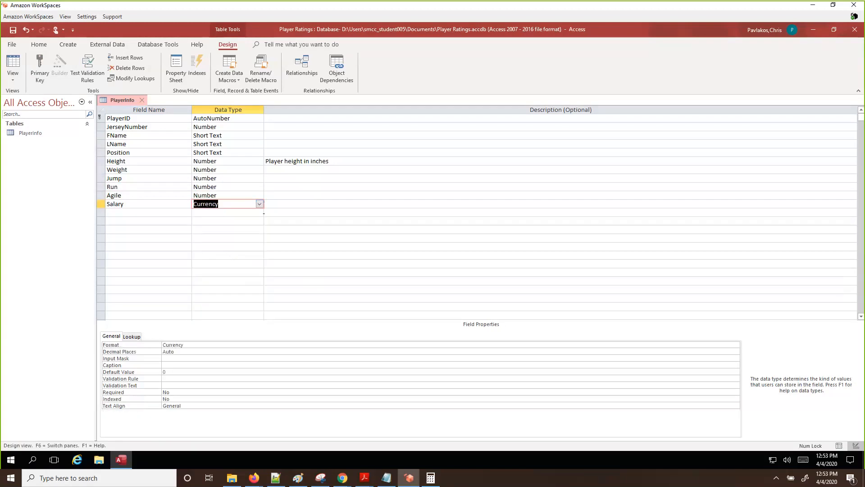
left_click(276, 173)
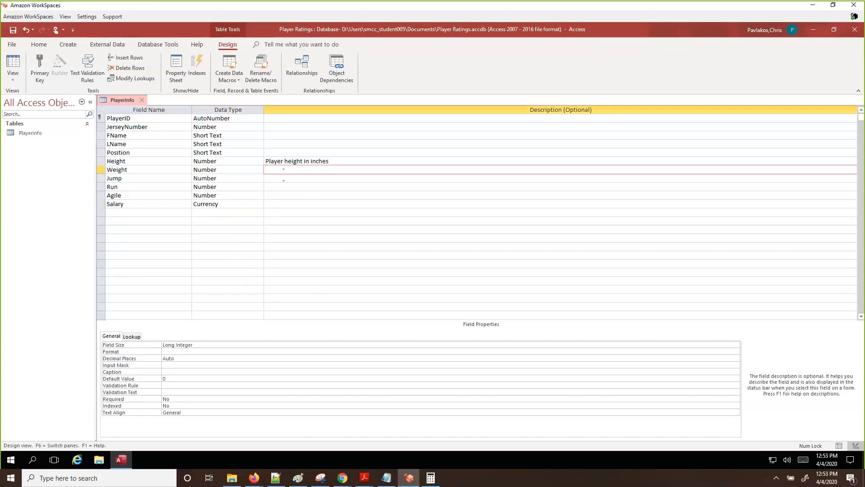
Describe the Weight field as 'Player weight in pounds'
type("P")
key("BackSpace")
type("\\aye")
key("BackSpace")
key("BackSpace")
key("BackSpace")
key("BackSpace")
type("kaye")
key("BackSpace")
key("BackSpace")
key("BackSpace")
key("BackSpace")
type("kayer")
key("BackSpace")
key("BackSpace")
key("BackSpace")
key("BackSpace")
key("BackSpace")
type("layer weight")
type(" in")
type(" o")
type("pi")
key("BackSpace")
type("ounds")
Describe Jump as 'Jumping ability from 0-99' and Run as 'Running speed from 0-99'
left_click(279, 180)
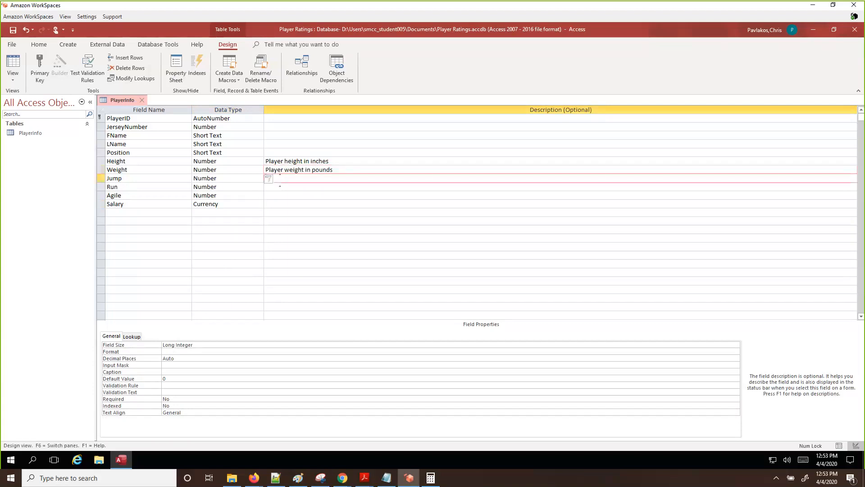
type("Jumping ability from 0-99")
left_click(287, 189)
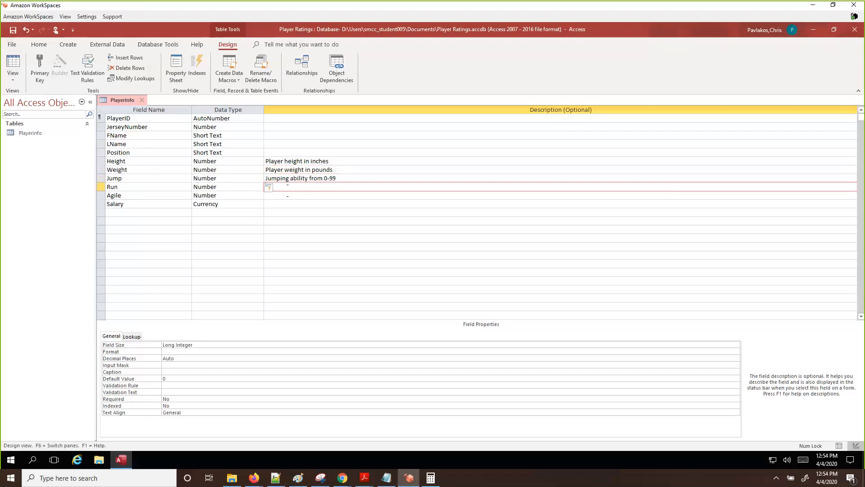
type("Running speed from 0-99")
left_click(287, 195)
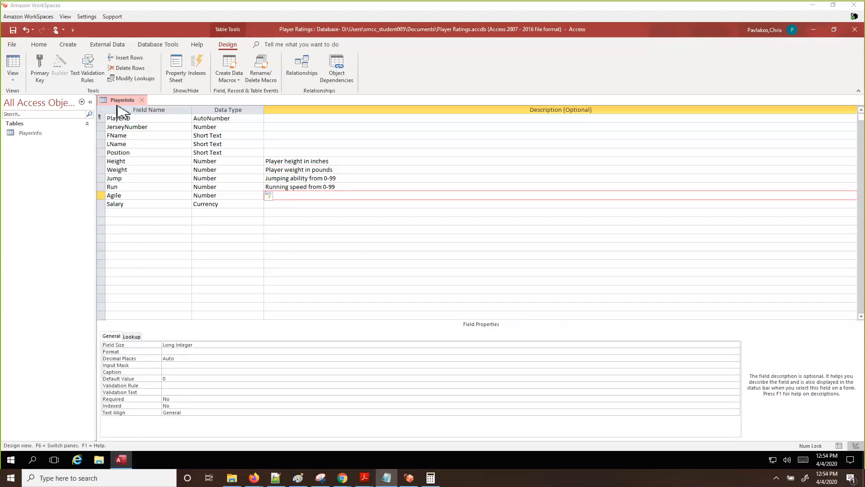
left_click(128, 119)
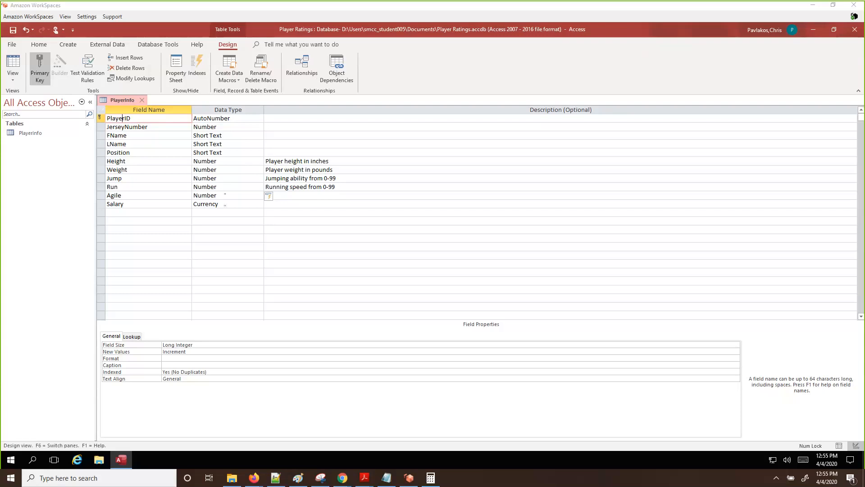
left_click(224, 196)
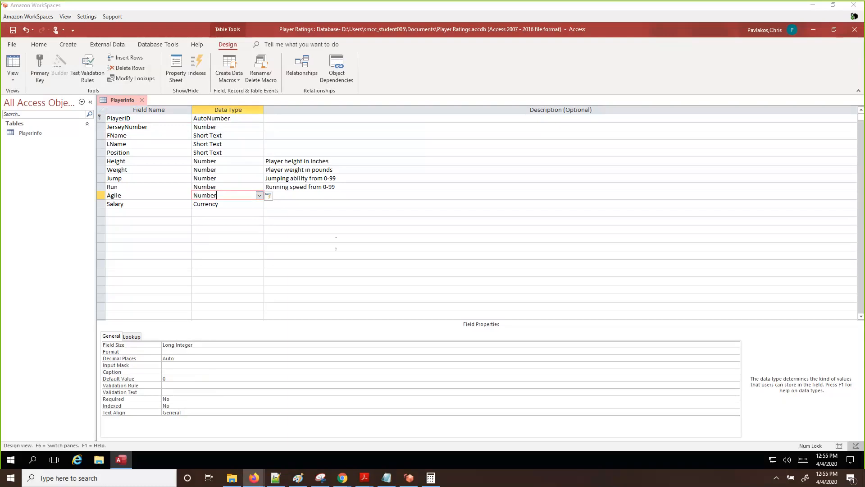
key("Tab")
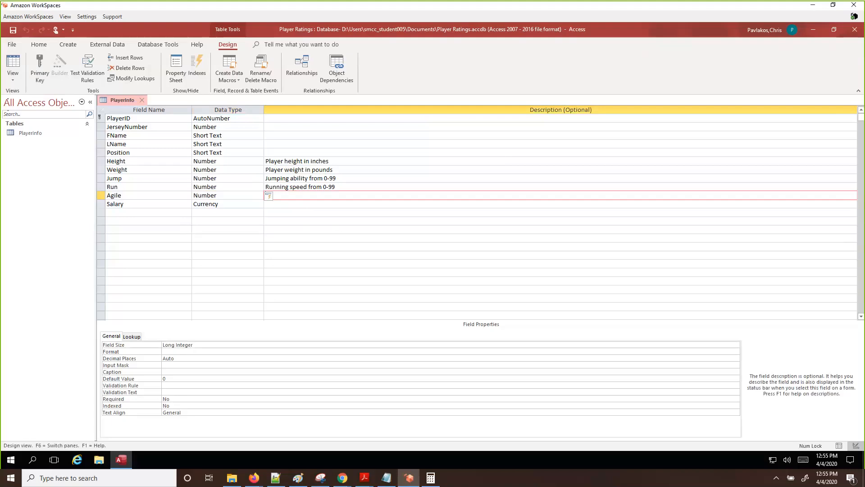
Choose Save Database As with the standard Access Database format
left_click(12, 45)
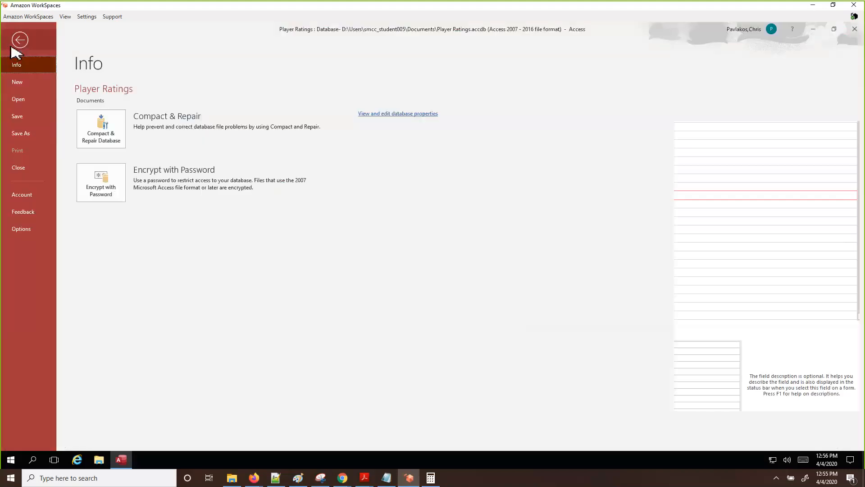
left_click(22, 135)
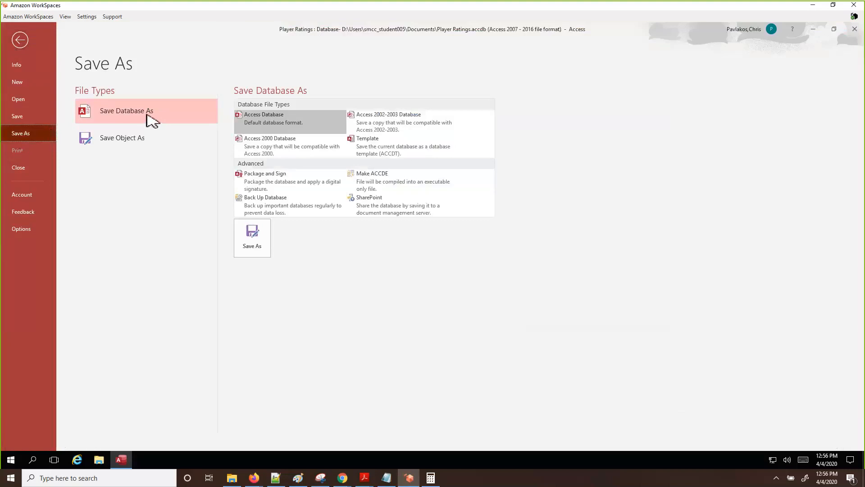
left_click(146, 115)
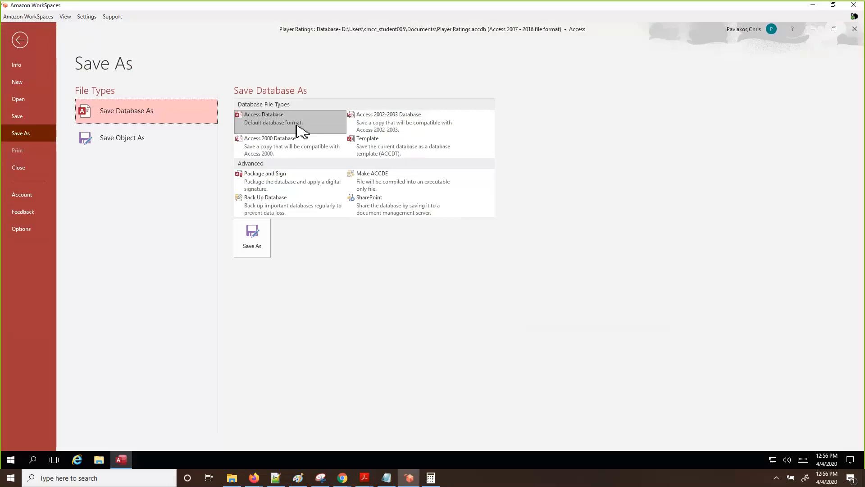
double_click(299, 131)
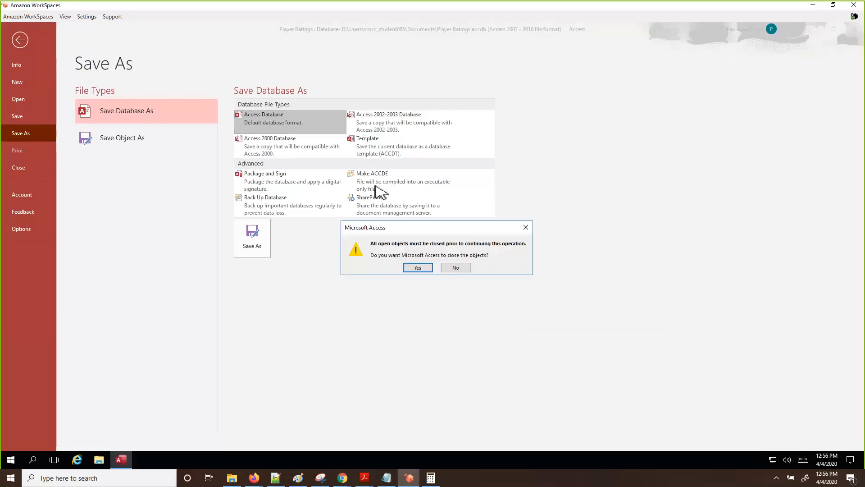
Save the copy as 'Player Ratings Demo', closing open objects, then exit Access
left_click(419, 267)
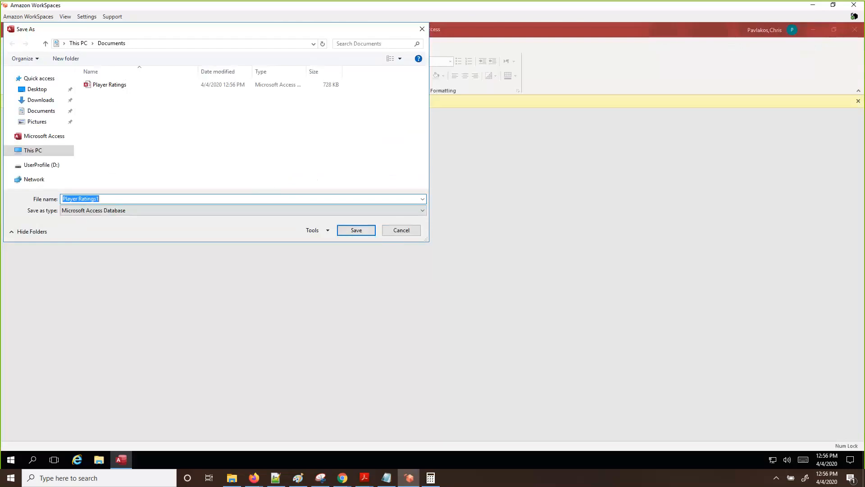
type("Player Rat")
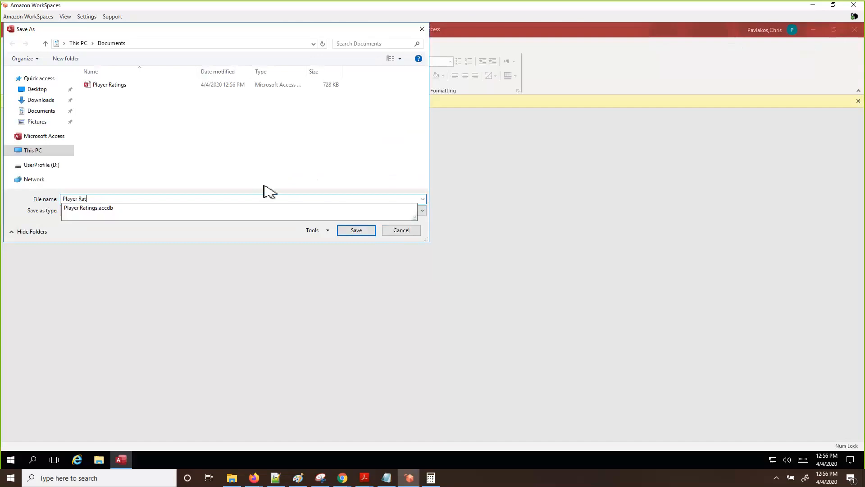
type("ings Demo")
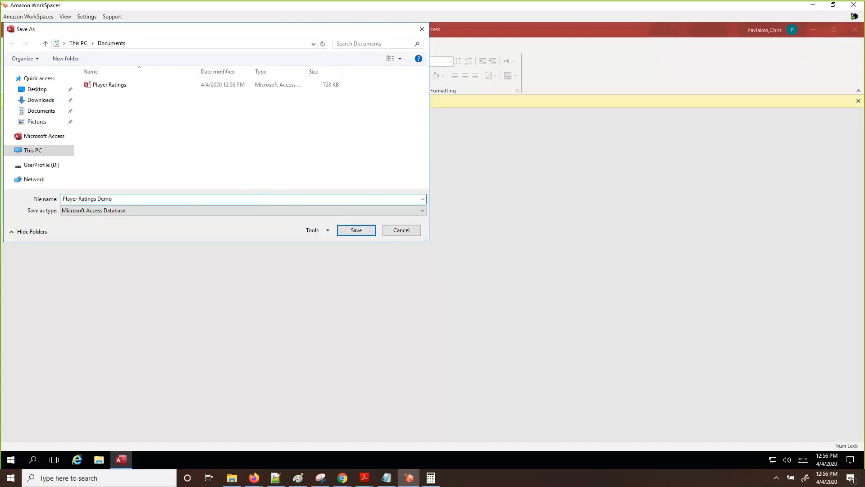
left_click(352, 232)
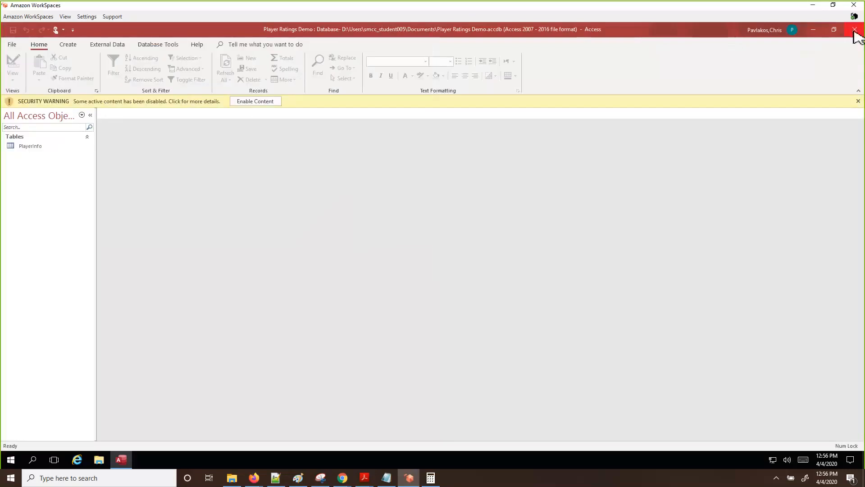
left_click(854, 30)
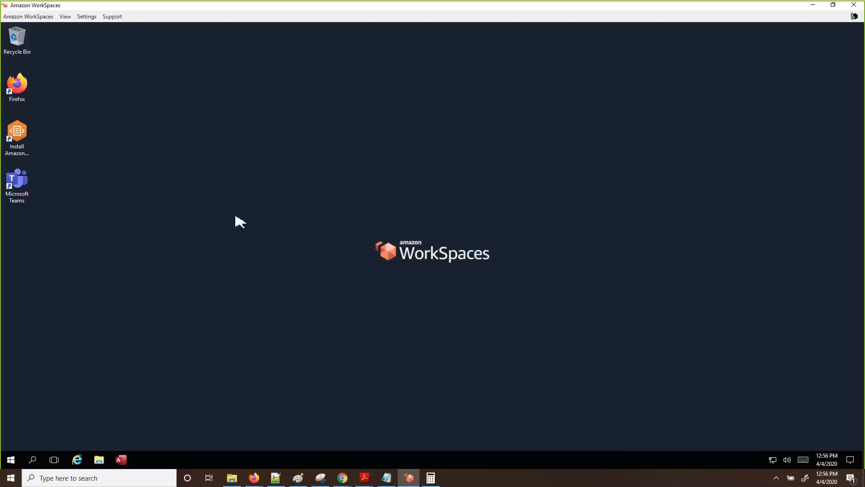
Open Player Ratings Demo from the Documents folder in File Explorer
left_click(99, 459)
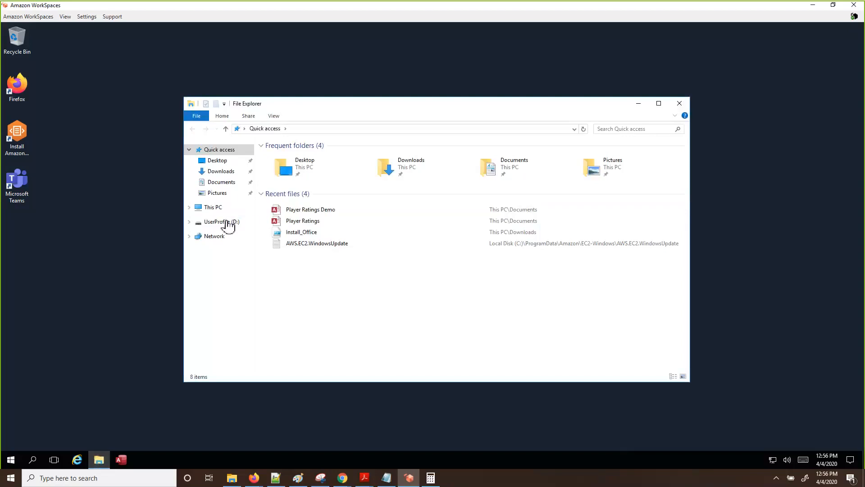
left_click(224, 181)
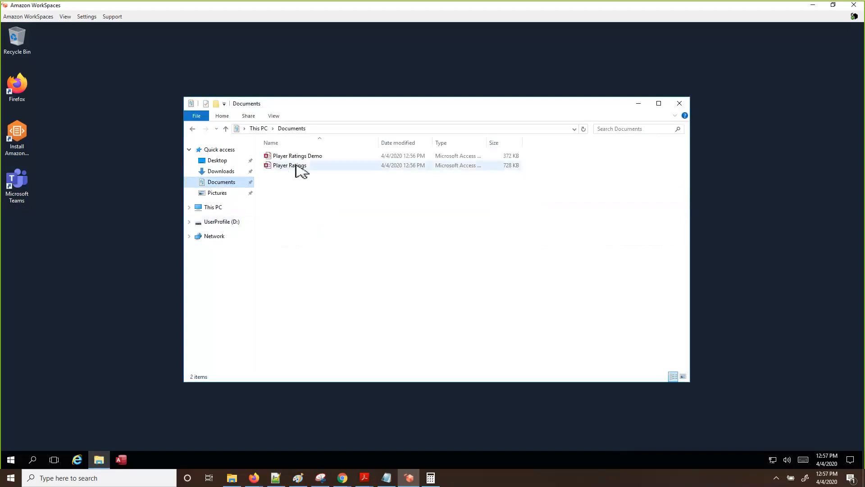
left_click(317, 157)
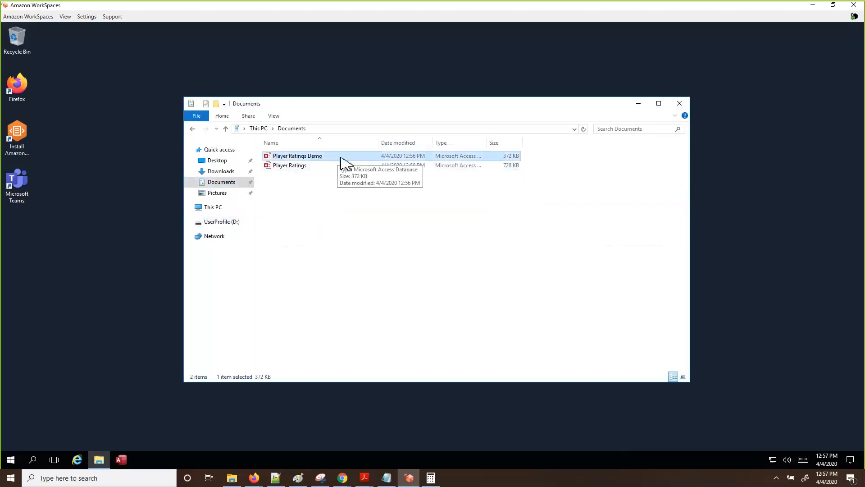
double_click(341, 157)
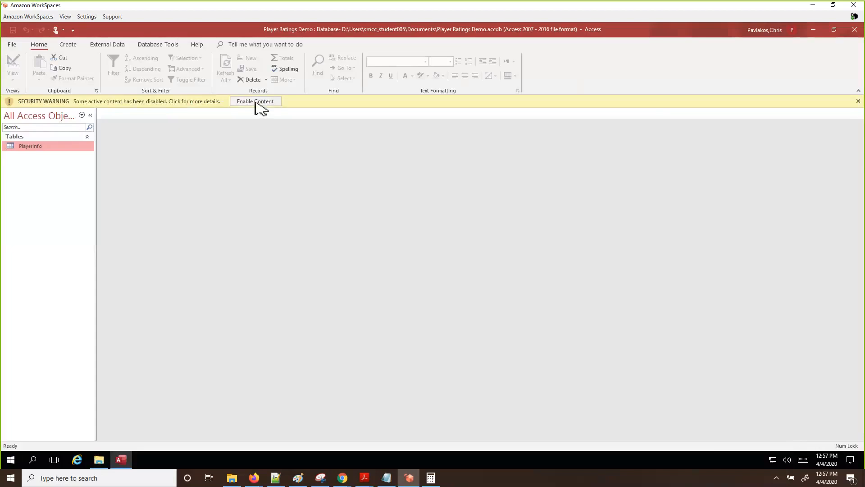
Enable content, view the PlayerInfo table's four records, then close Access
left_click(256, 102)
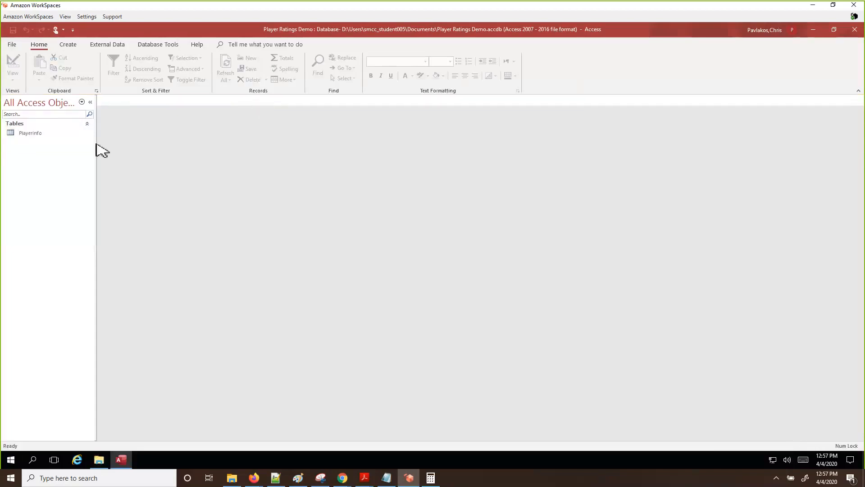
double_click(33, 135)
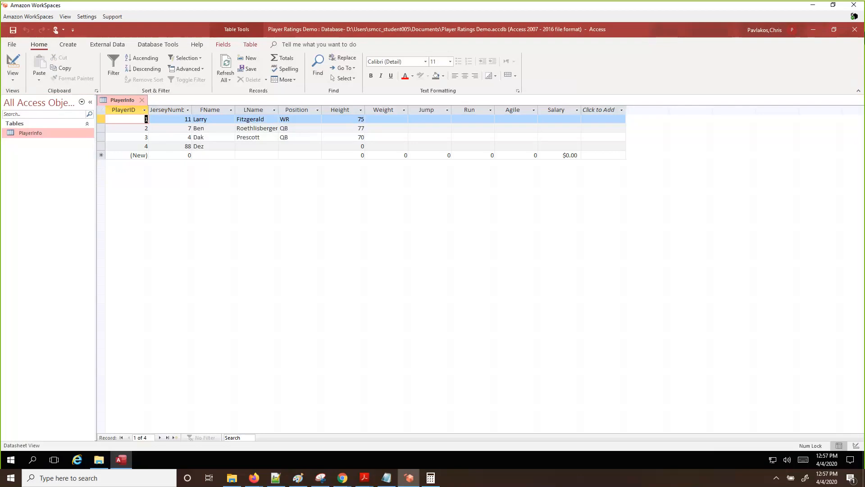
left_click(855, 32)
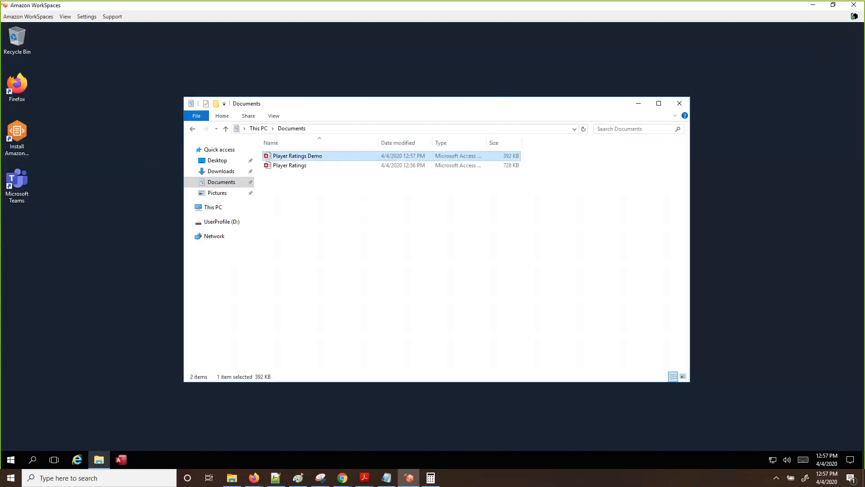
Switch to the Canvas course and scroll the Modules page down to Module 9 Databases
key("alt+Tab")
key("ctrl+minus")
key("ctrl+minus")
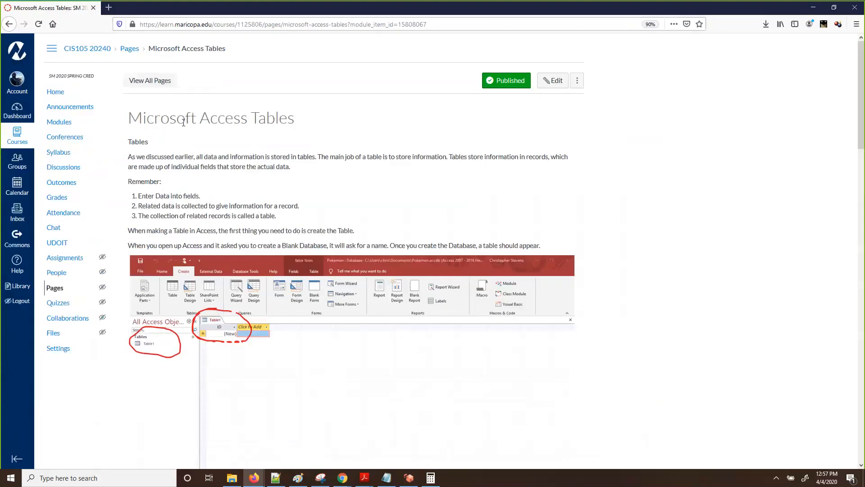
left_click(66, 128)
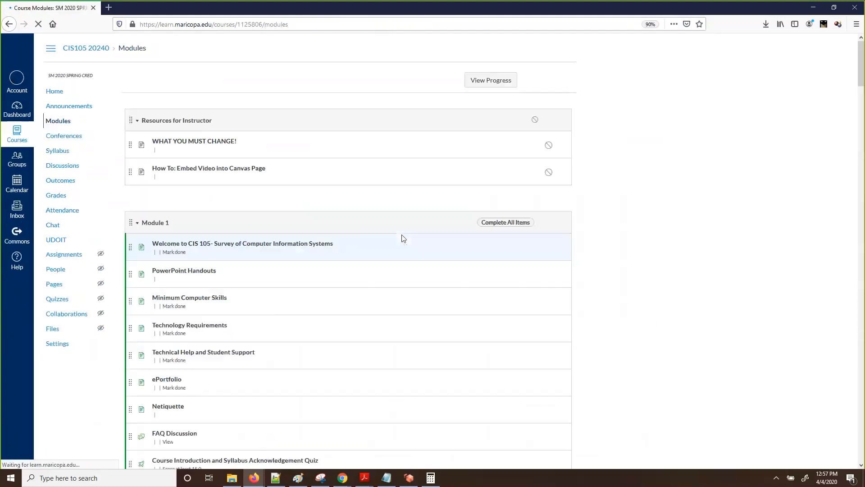
scroll(399, 241, "down", 12)
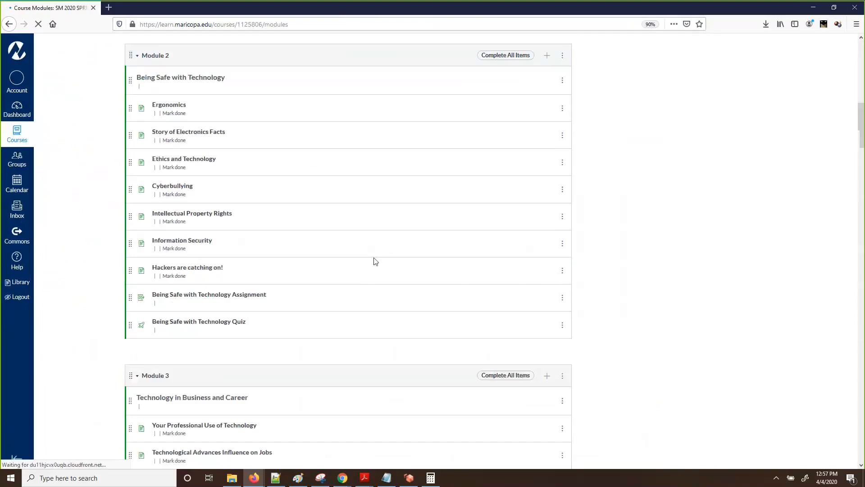
scroll(375, 262, "down", 15)
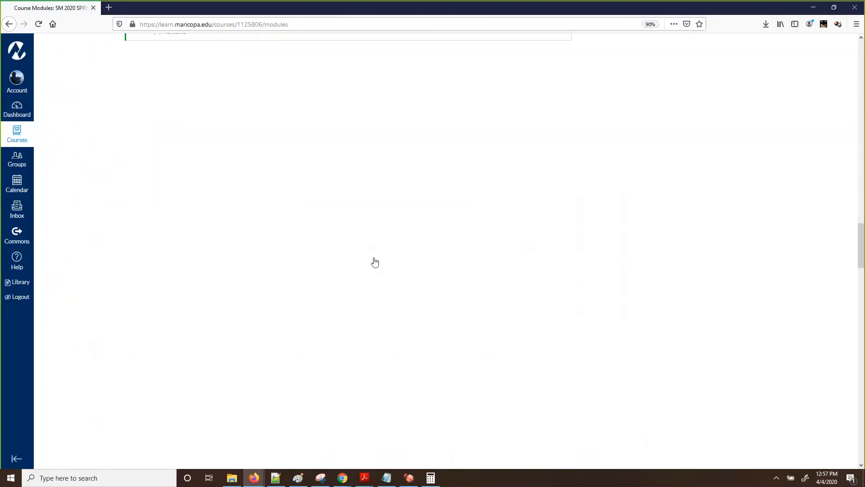
scroll(374, 263, "down", 10)
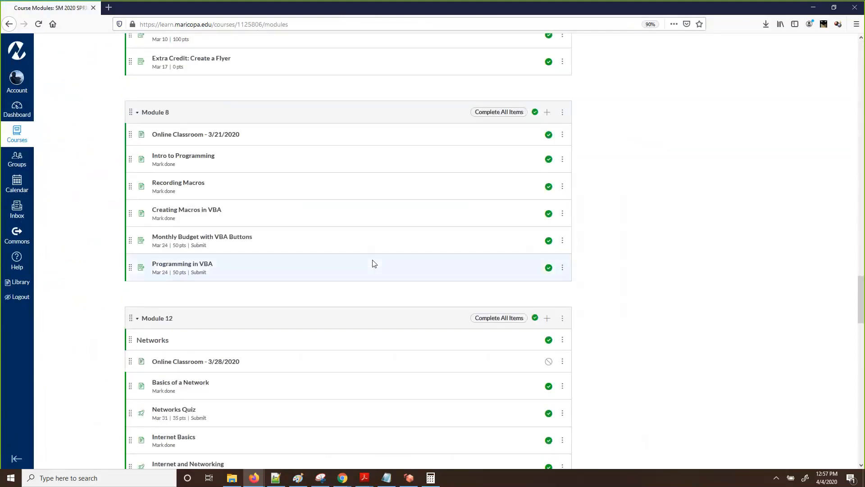
scroll(373, 264, "down", 8)
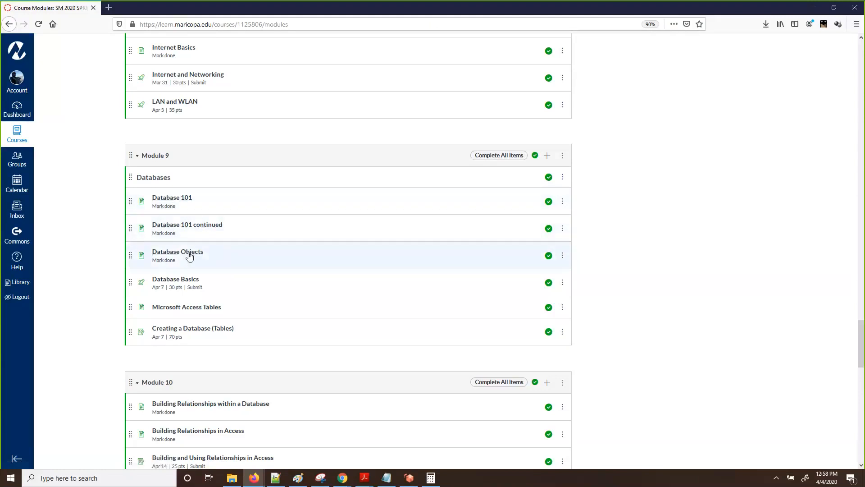
Open Database Basics and Creating a Database (Tables) in background tabs
middle_click(207, 280)
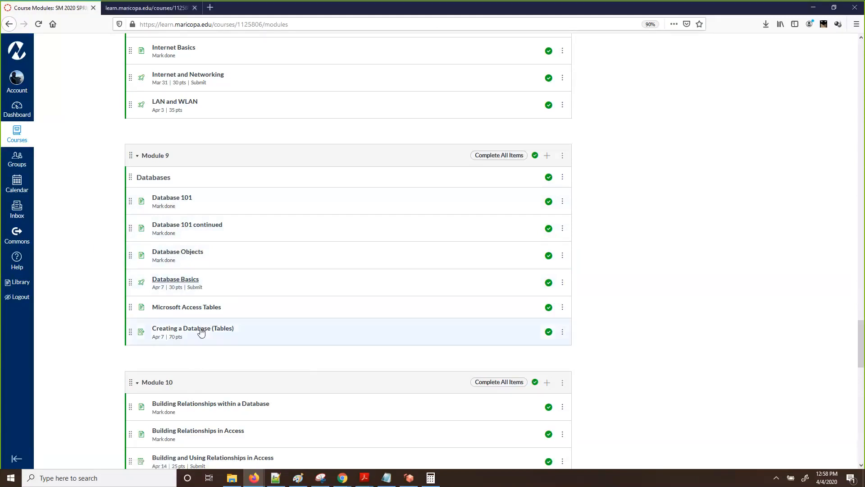
right_click(203, 330)
left_click(227, 335)
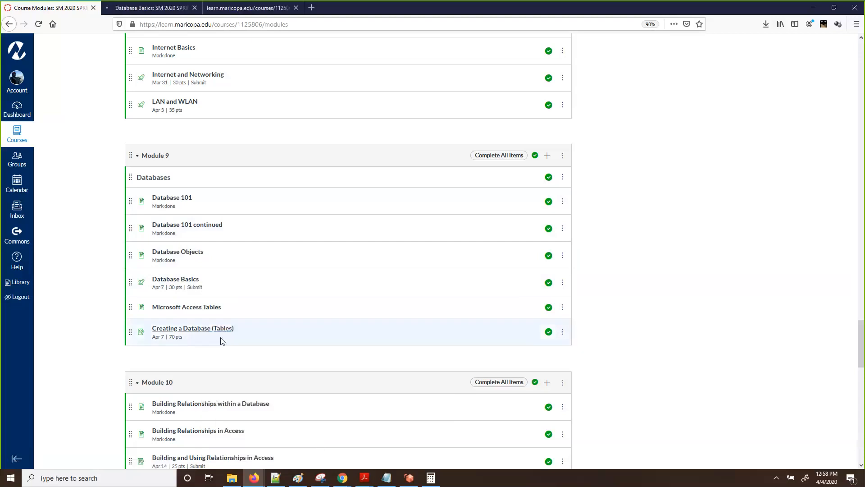
Open the Microsoft Access Tables page and scroll through its video and reading links
left_click(198, 310)
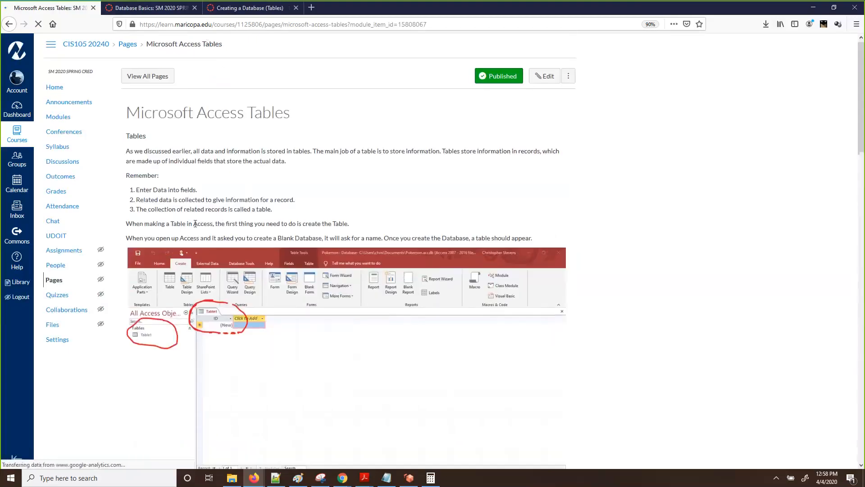
scroll(195, 223, "down", 7)
scroll(203, 209, "up", 7)
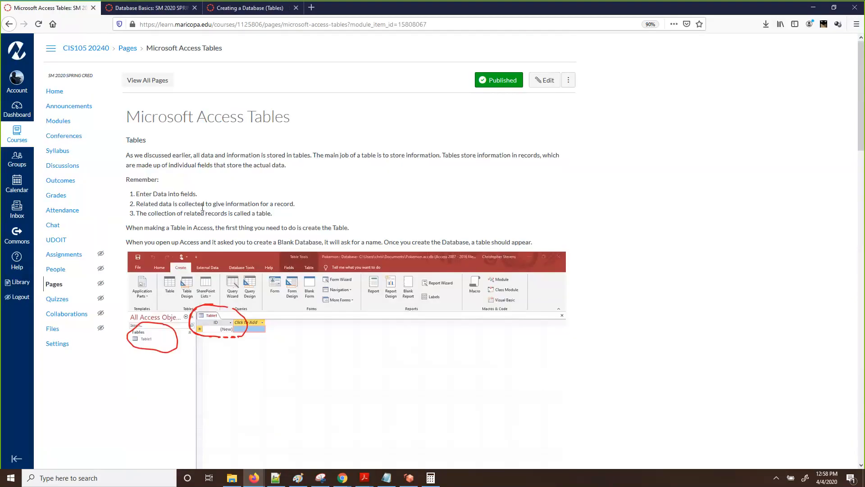
scroll(146, 226, "down", 3)
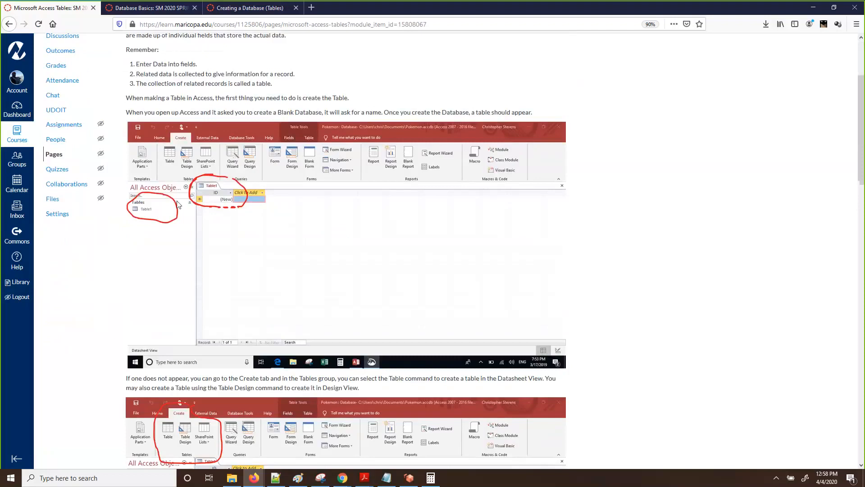
scroll(201, 188, "down", 12)
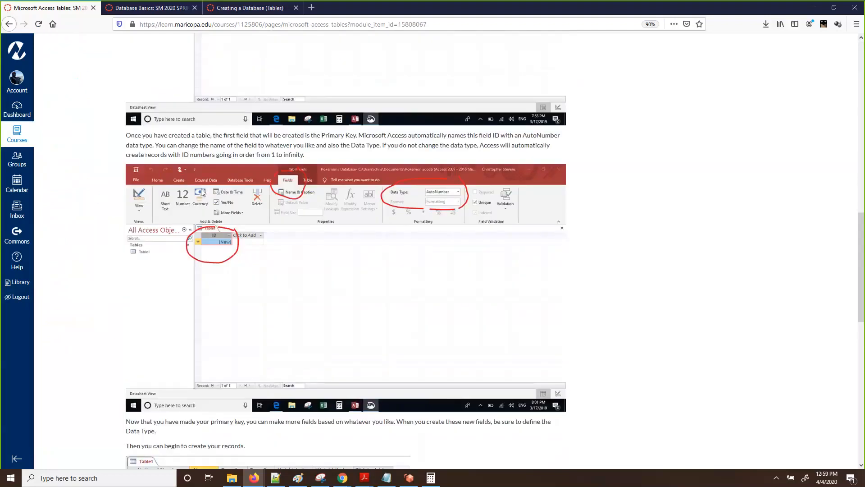
scroll(201, 188, "down", 5)
scroll(201, 192, "down", 7)
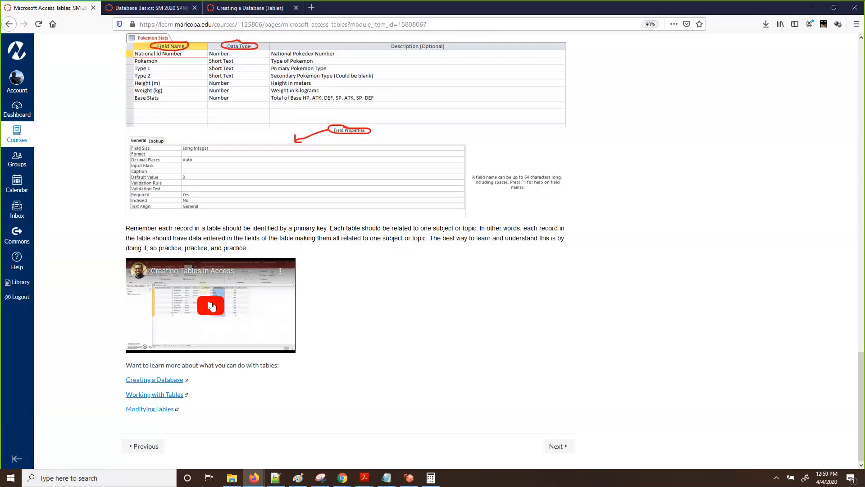
scroll(212, 307, "up", 15)
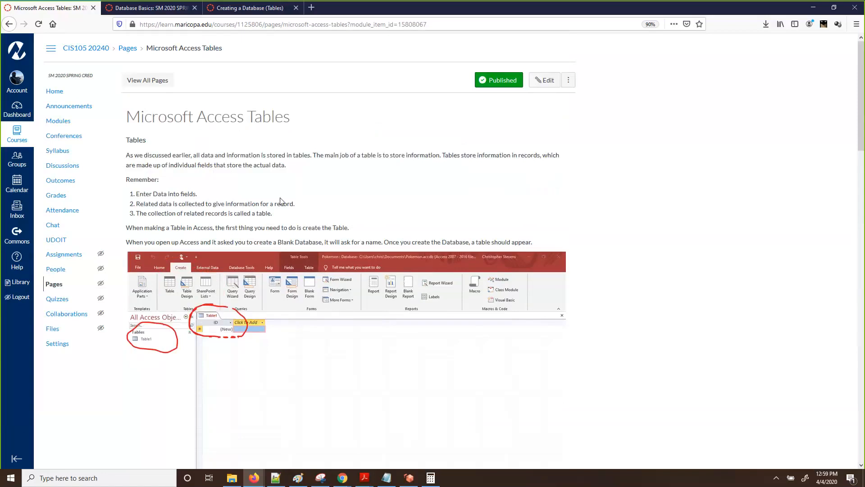
scroll(280, 201, "down", 15)
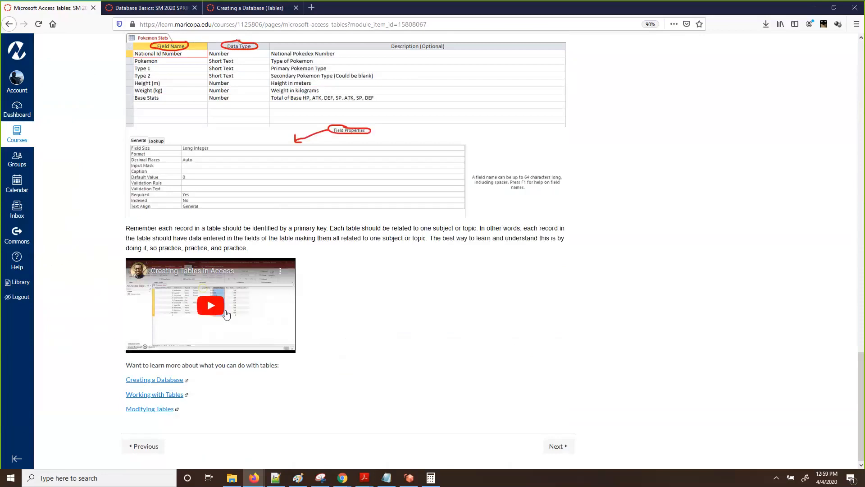
Switch to the Creating a Database (Tables) assignment, worth 70 points and due Apr 7
left_click(254, 10)
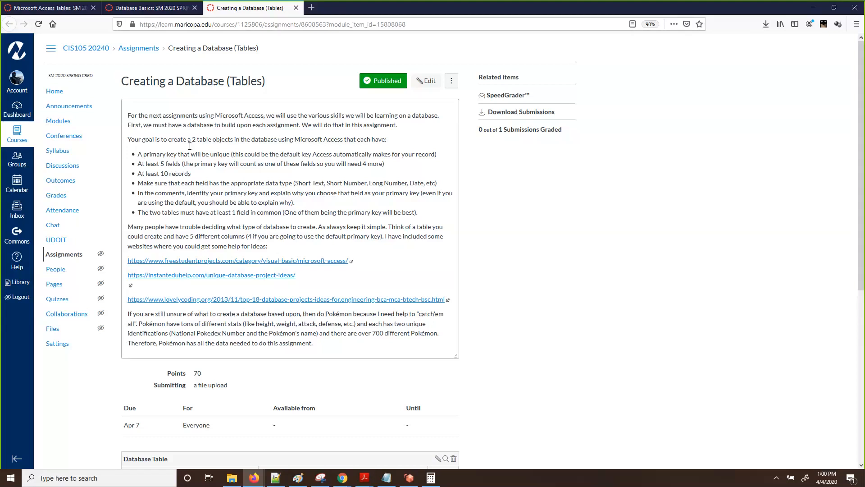
left_click_drag(187, 140, 234, 147)
left_click_drag(157, 154, 205, 155)
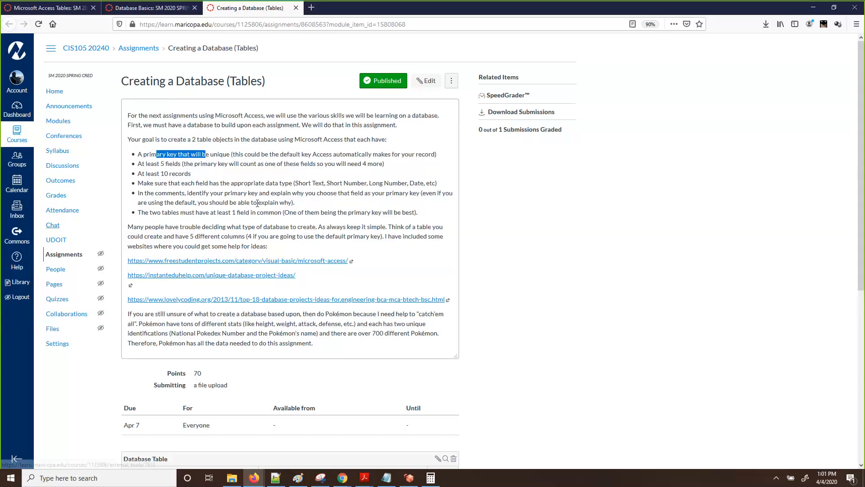
left_click_drag(299, 183, 393, 181)
left_click(415, 181)
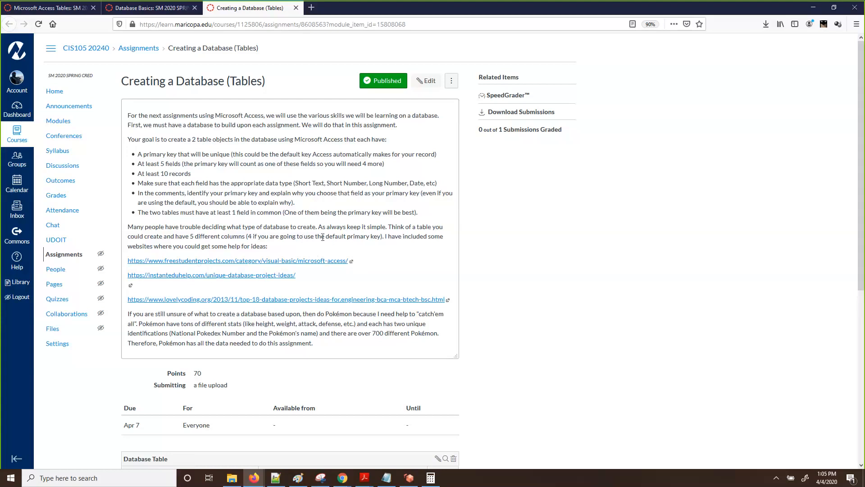
Review the Creating a Database assignment and check today's date on the system calendar
scroll(321, 236, "down", 1)
scroll(321, 236, "up", 1)
scroll(332, 237, "down", 6)
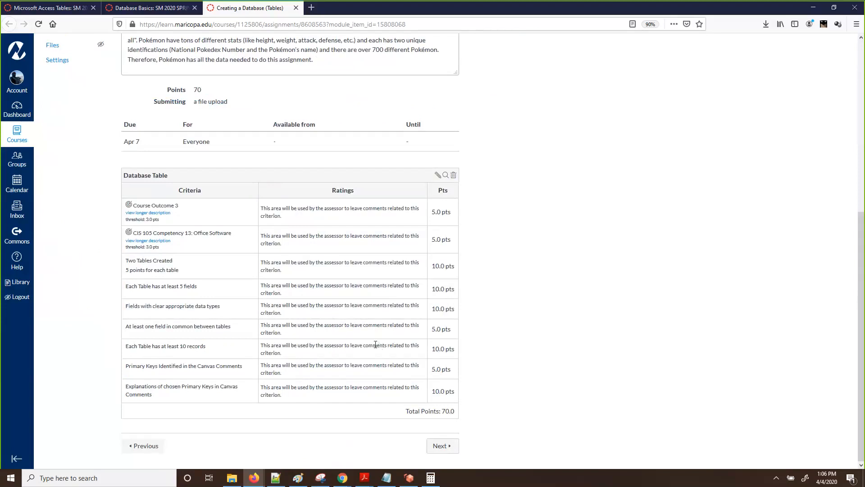
scroll(375, 344, "up", 2)
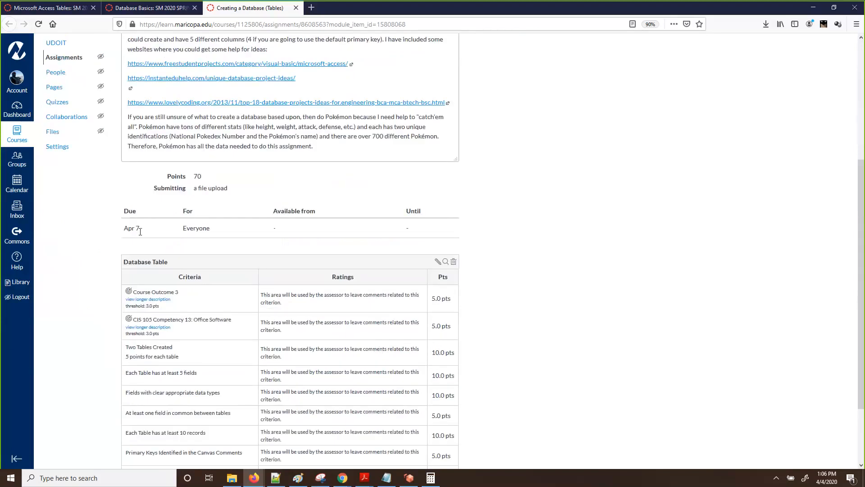
left_click(825, 477)
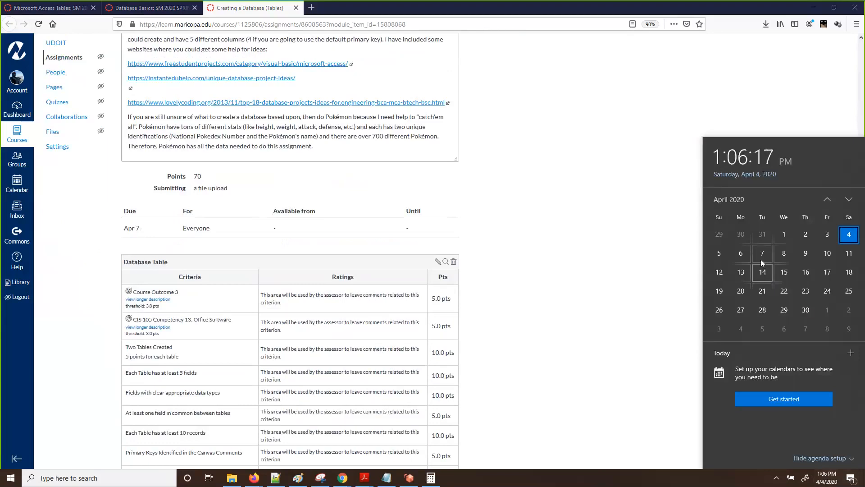
left_click(513, 273)
View the Database Basics quiz: 30 points, due Apr 7, no time limit
scroll(512, 274, "up", 1)
scroll(512, 274, "up", 5)
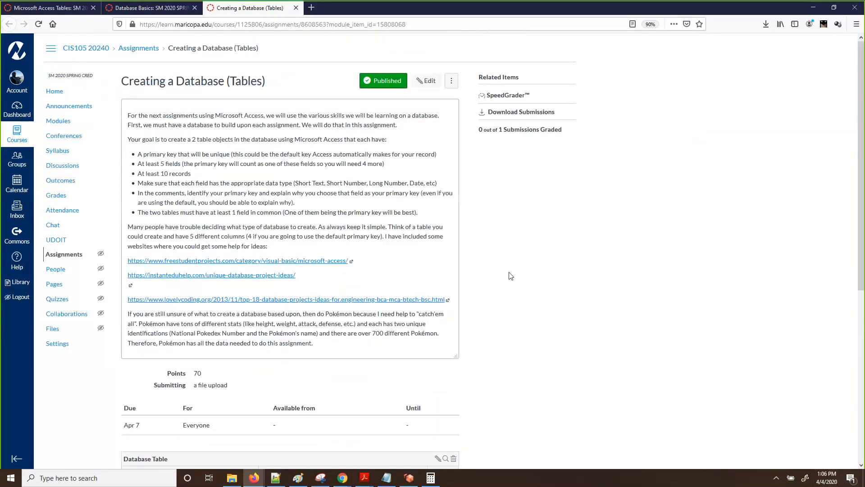
left_click(169, 6)
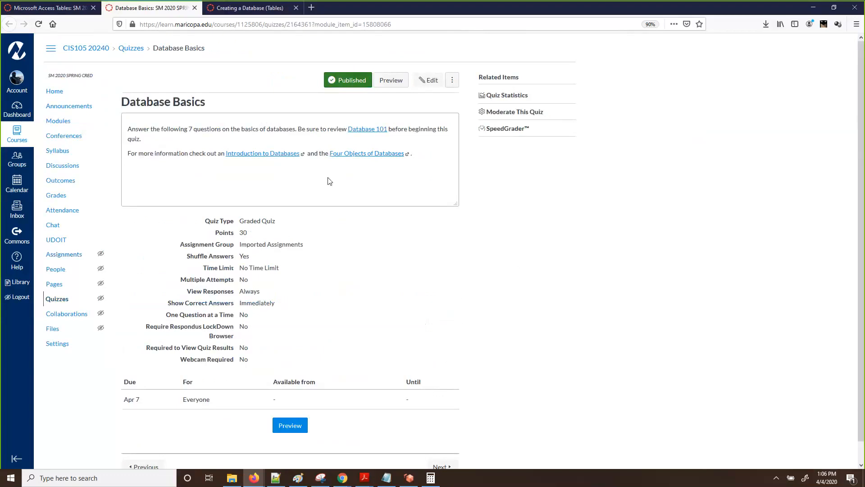
scroll(329, 181, "down", 1)
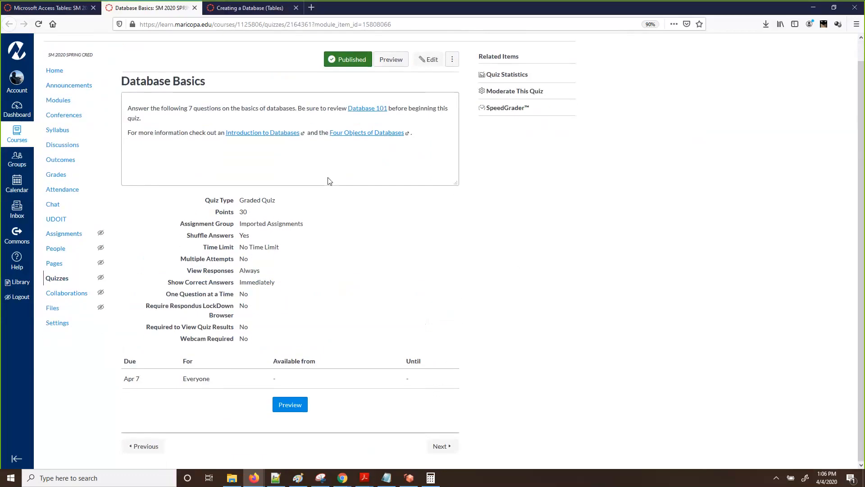